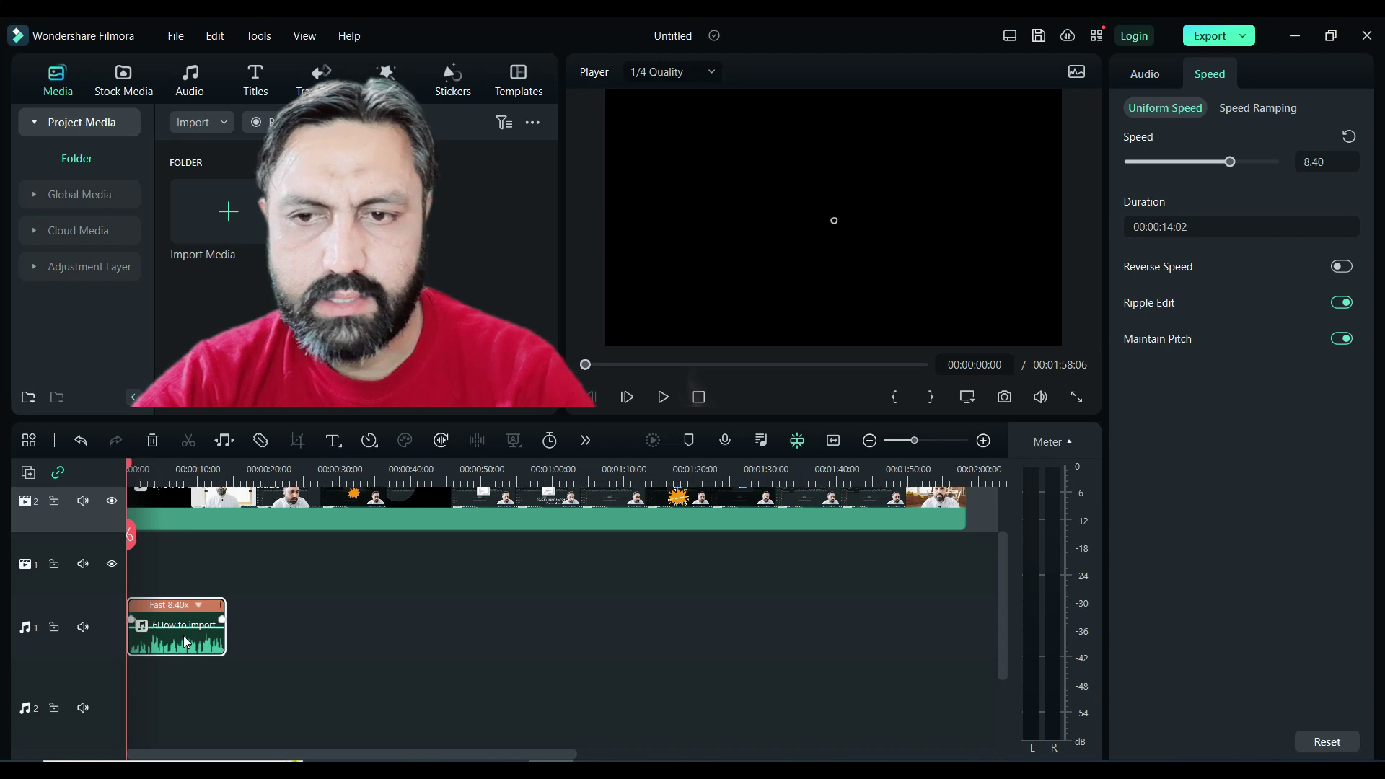
Try a uniform speed of 0.84 on the audio clip, and reset its speed to the default.
{"action": "left_click_drag", "start_coordinate": [1187, 165], "coordinate": [1148, 181]}
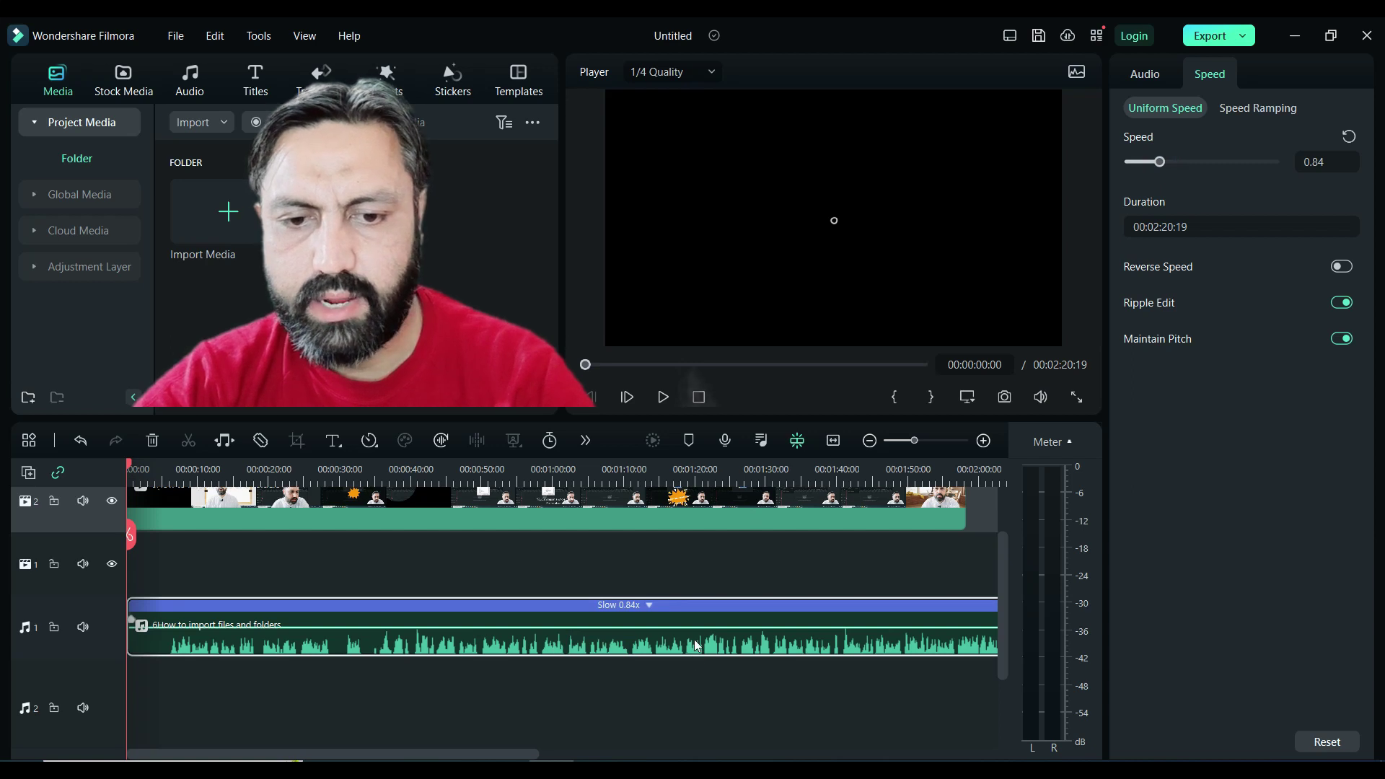
{"action": "left_click", "coordinate": [1348, 137]}
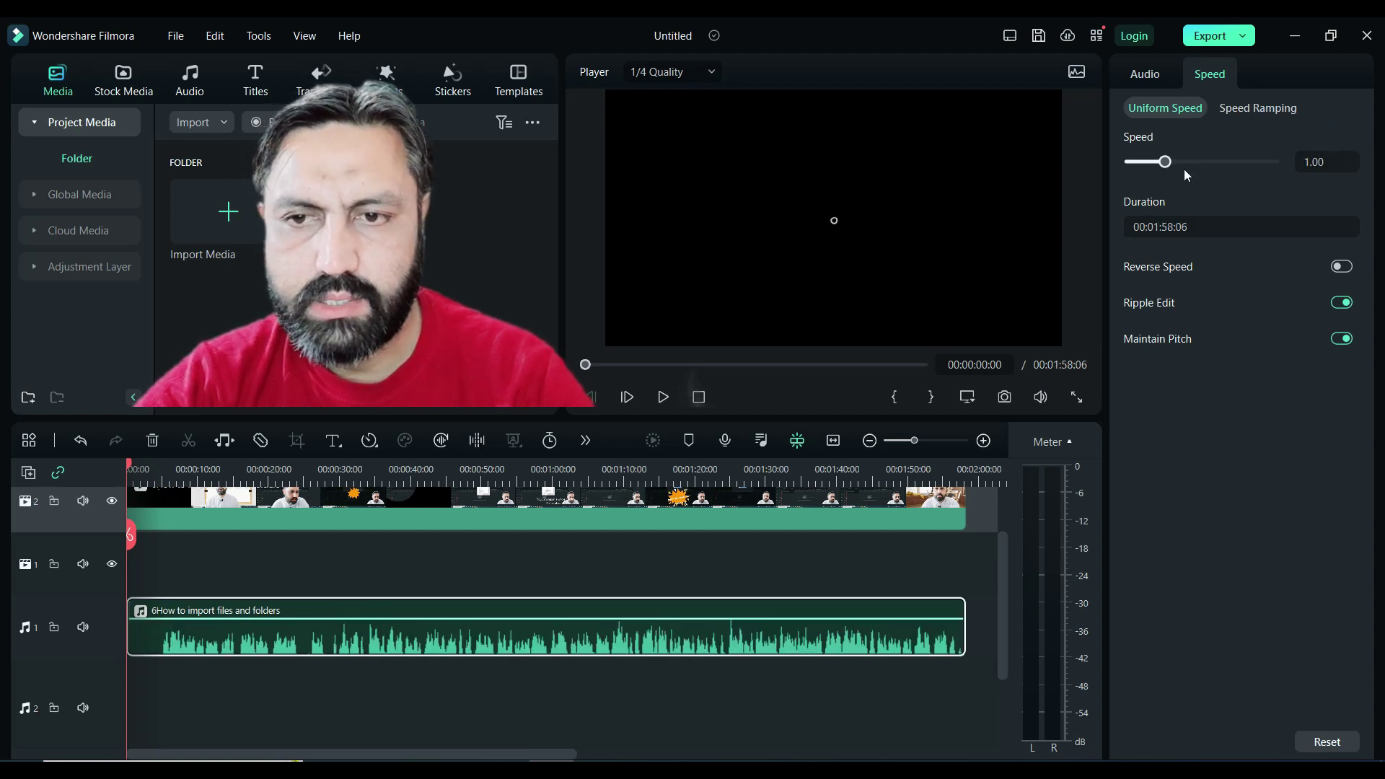
Try shortening the audio clip through its duration value, and reset the clip's speed.
{"action": "left_click", "coordinate": [1160, 227]}
{"action": "left_click", "coordinate": [1166, 226]}
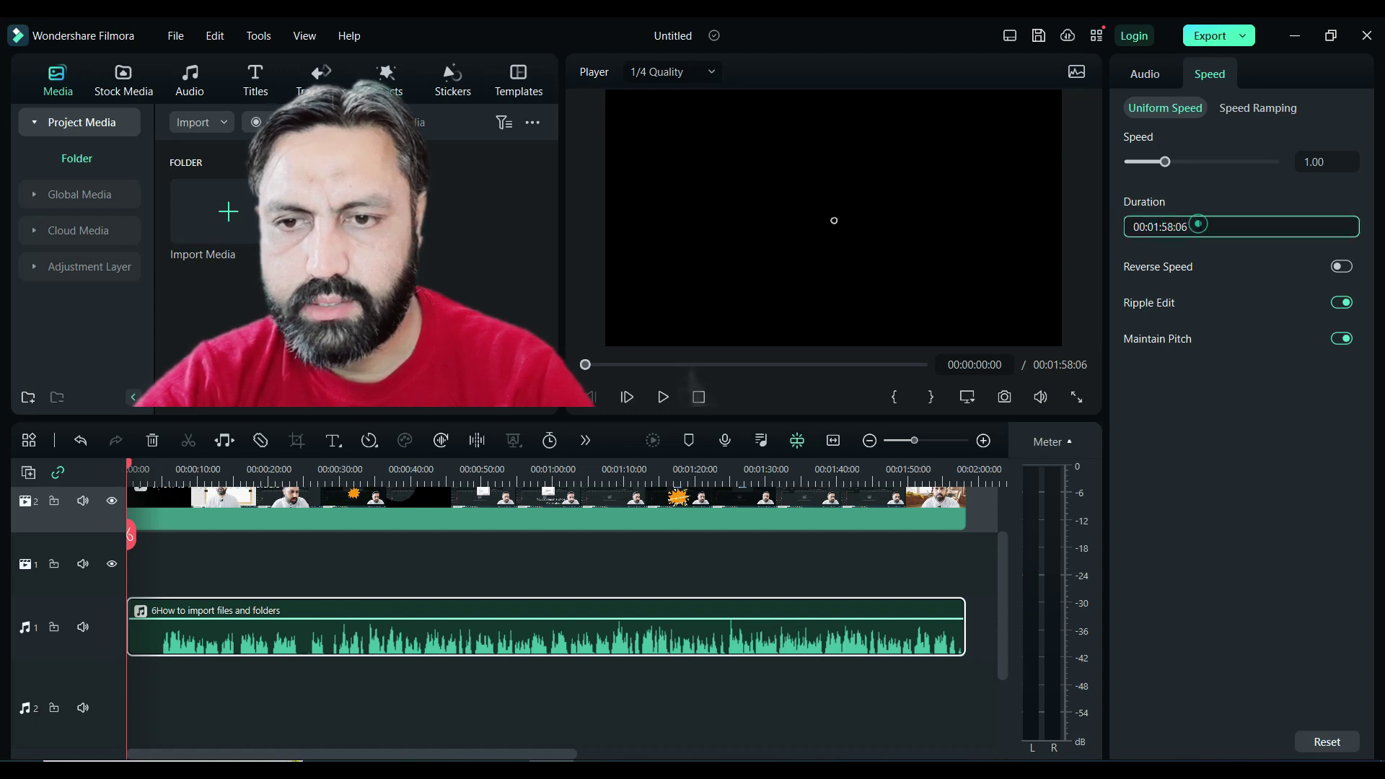
{"action": "left_click", "coordinate": [1199, 226]}
{"action": "key", "text": "BackSpace"}
{"action": "key", "text": "BackSpace"}
{"action": "key", "text": "BackSpace"}
{"action": "key", "text": "BackSpace"}
{"action": "key", "text": "BackSpace"}
{"action": "type", "text": "00"}
{"action": "key", "text": "Return"}
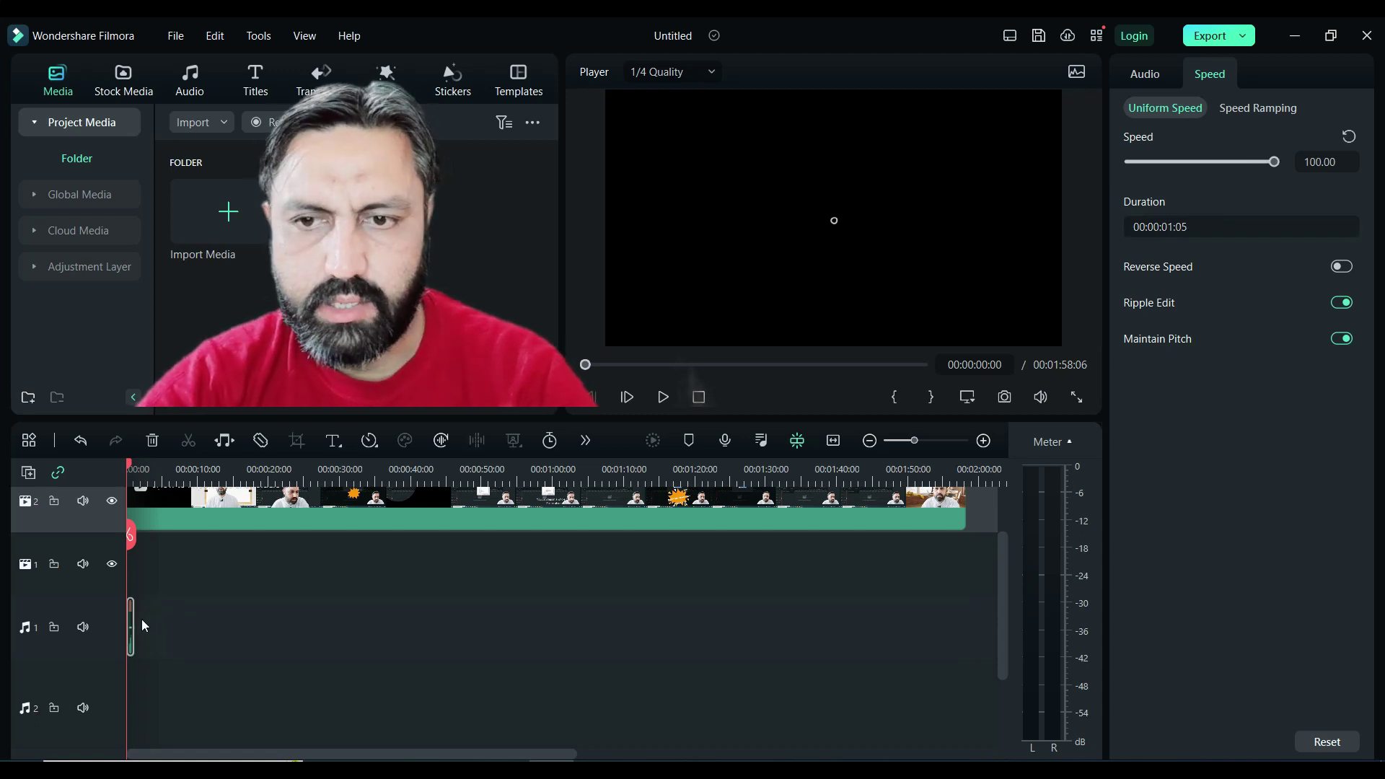
{"action": "left_click", "coordinate": [1348, 137]}
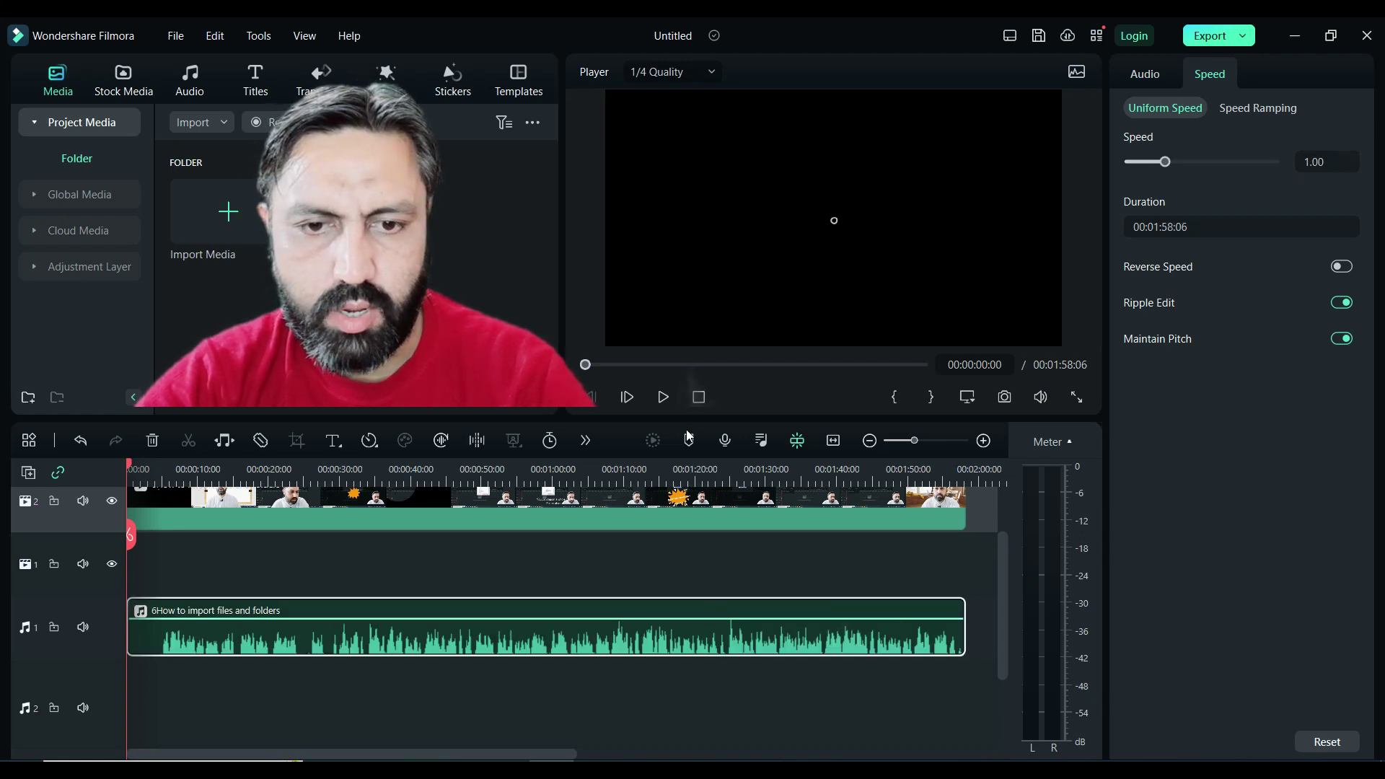
Split the timeline clips at about 00:00:04:01 and delete the opening section before the cut, closing the gap.
{"action": "left_click", "coordinate": [663, 399]}
{"action": "key", "text": "space"}
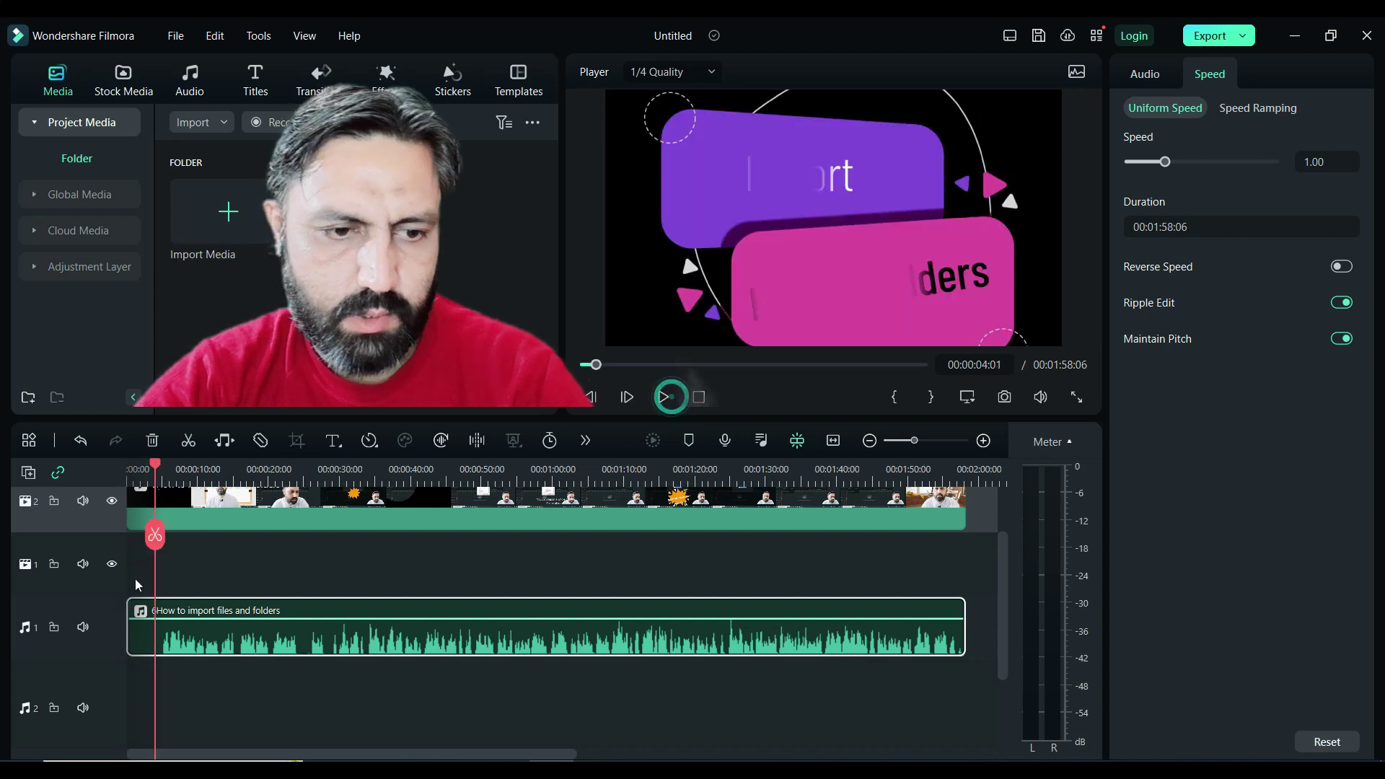
{"action": "left_click", "coordinate": [153, 543]}
{"action": "left_click", "coordinate": [152, 506]}
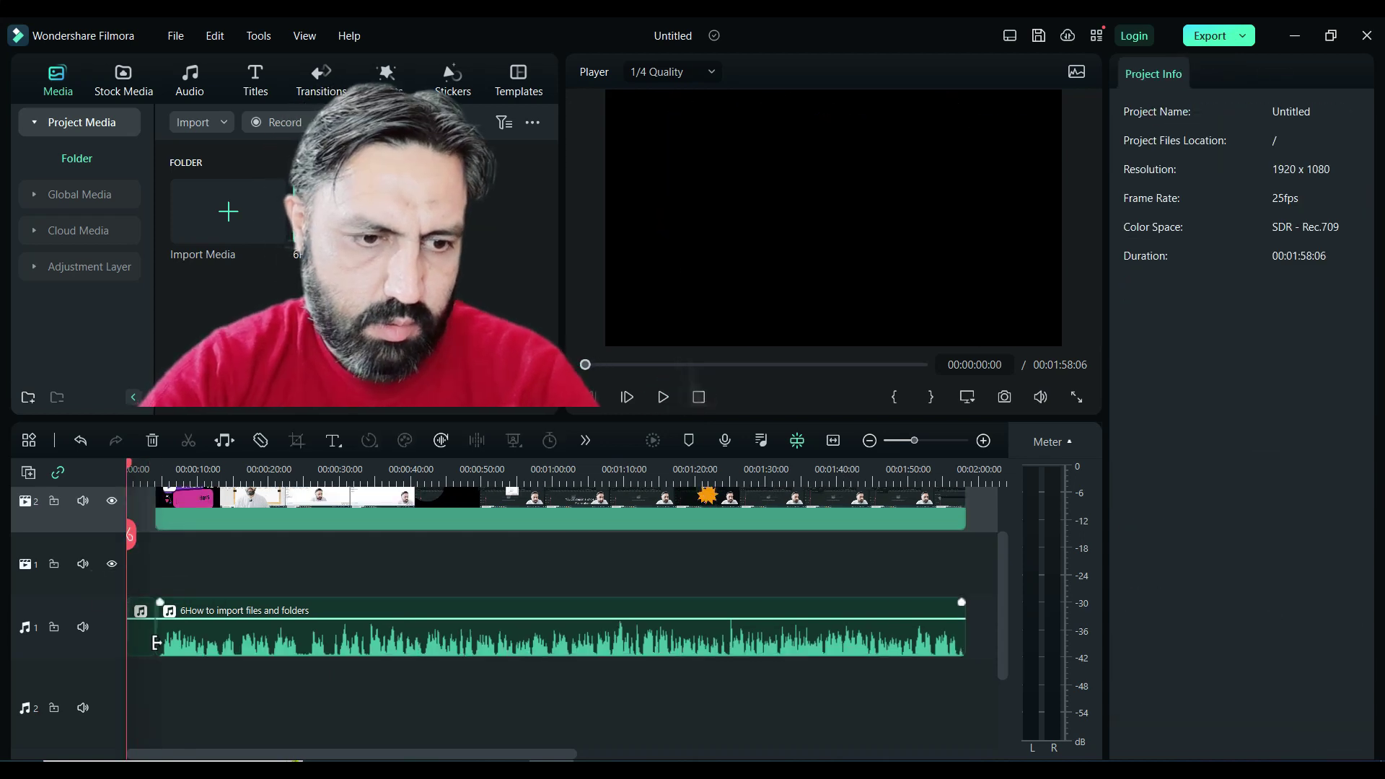
{"action": "left_click", "coordinate": [156, 642]}
{"action": "left_click", "coordinate": [148, 641]}
{"action": "key", "text": "Delete"}
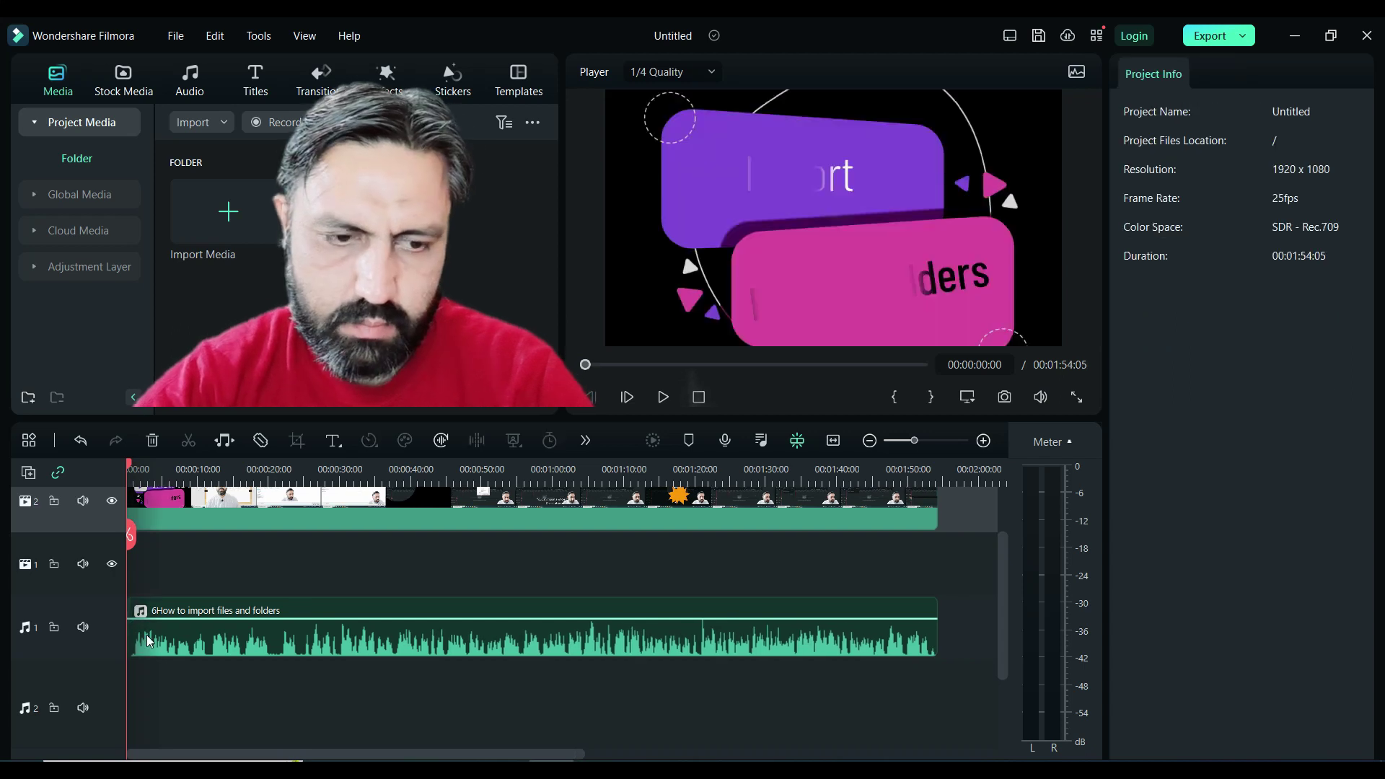
Play back the first few seconds of the trimmed timeline.
{"action": "left_click", "coordinate": [669, 395]}
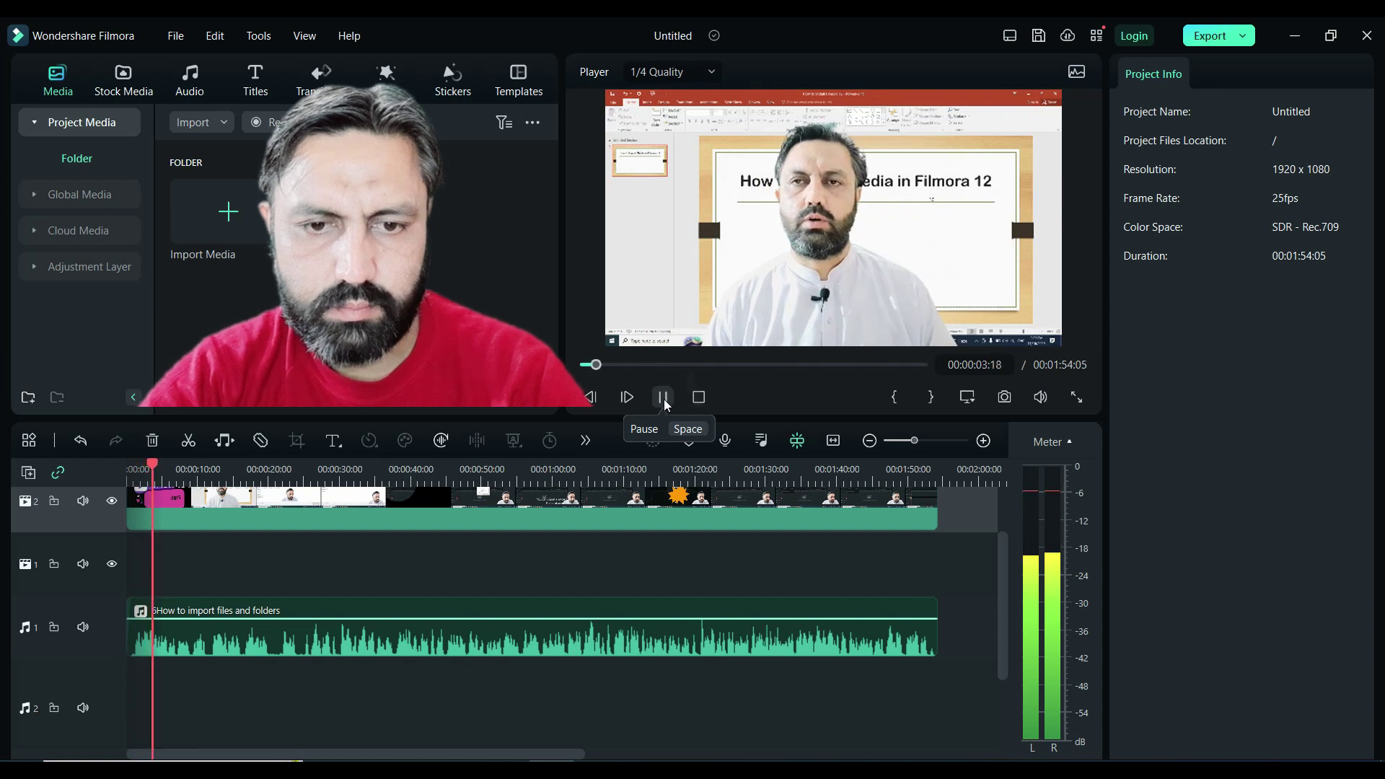
{"action": "left_click", "coordinate": [664, 398]}
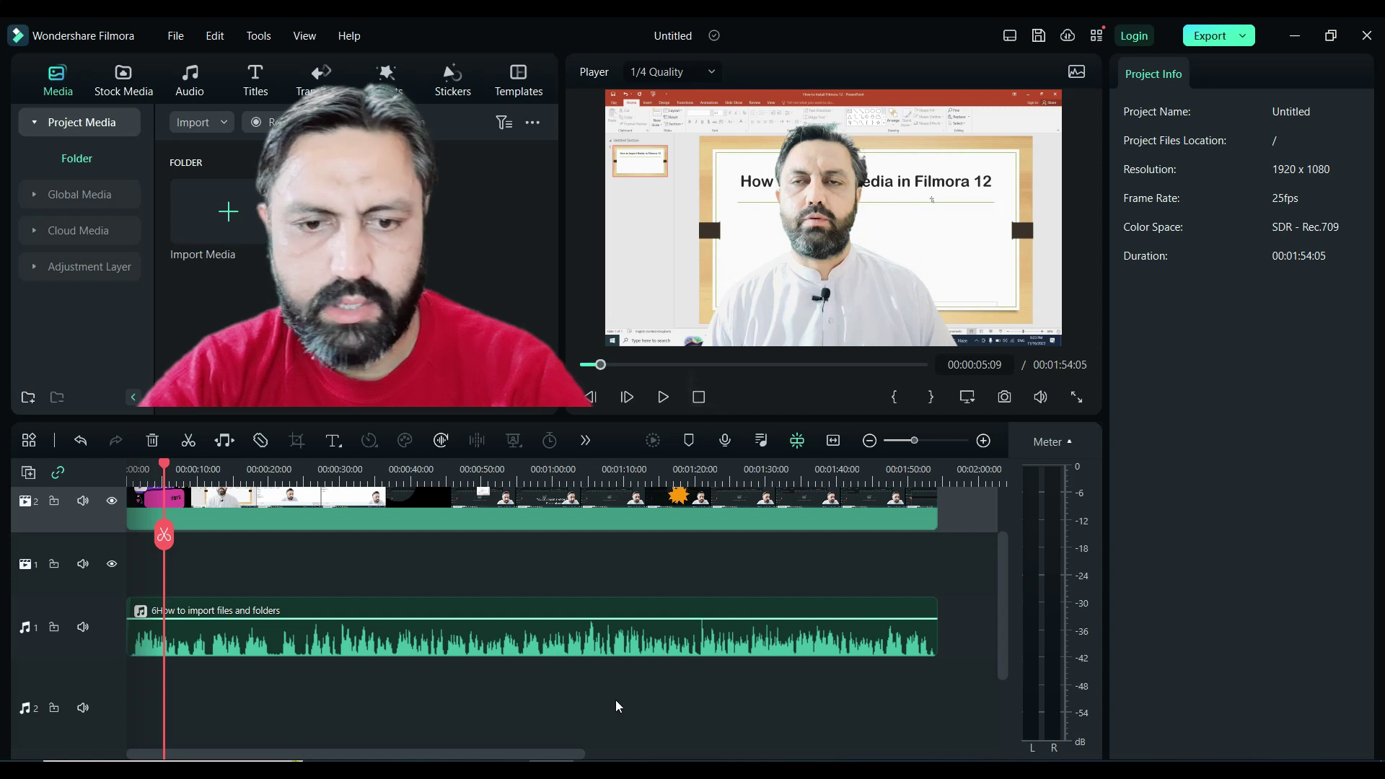
Enable Reverse Speed on the audio clip and preview the playback for a few seconds.
{"action": "left_click", "coordinate": [599, 638]}
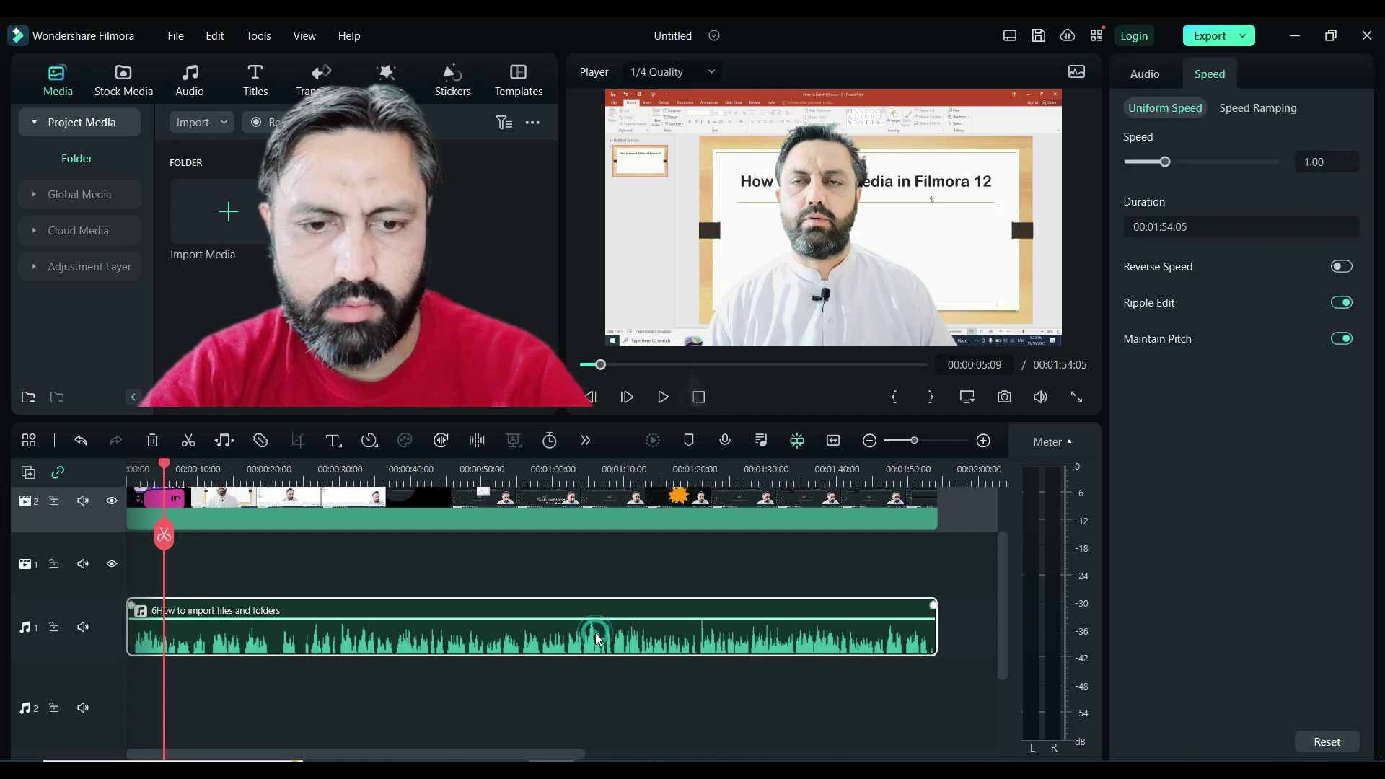
{"action": "left_click", "coordinate": [1352, 268]}
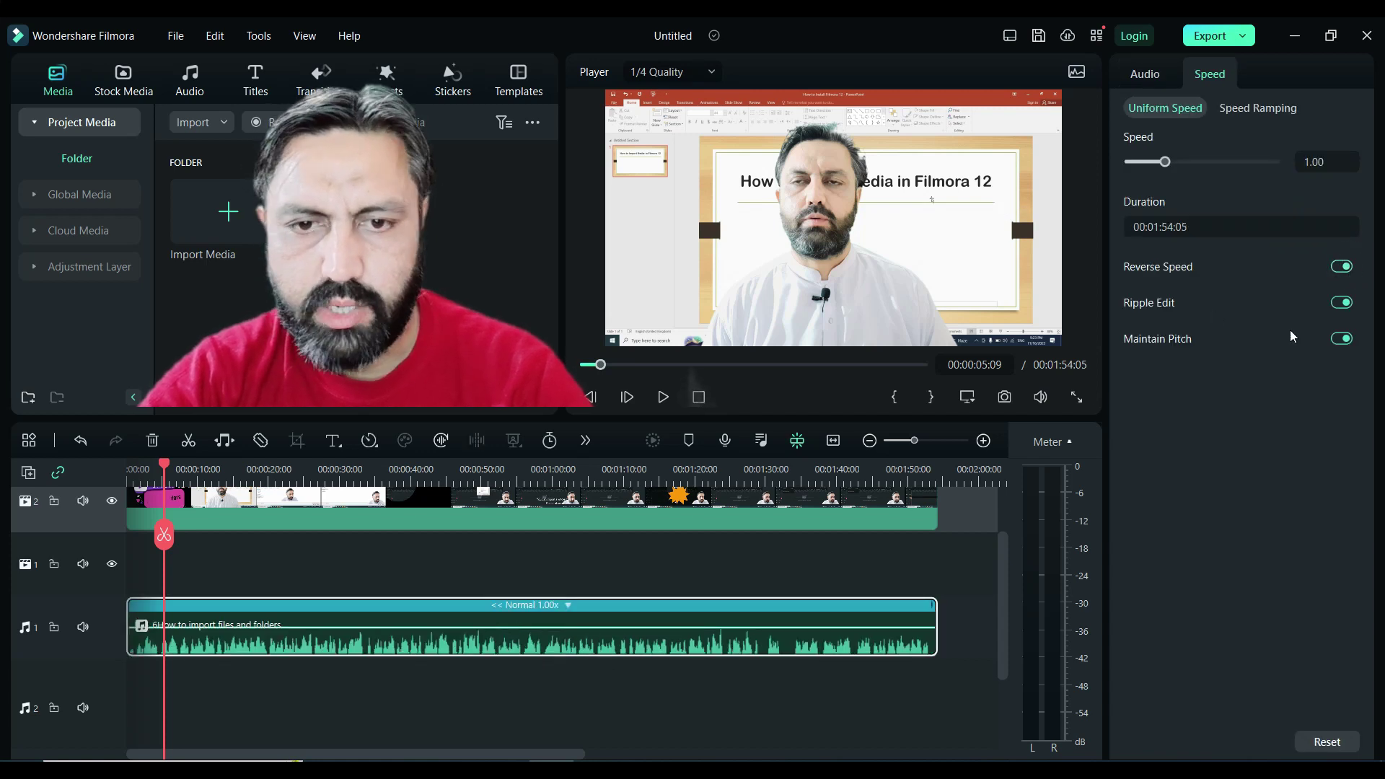
{"action": "left_click", "coordinate": [663, 398]}
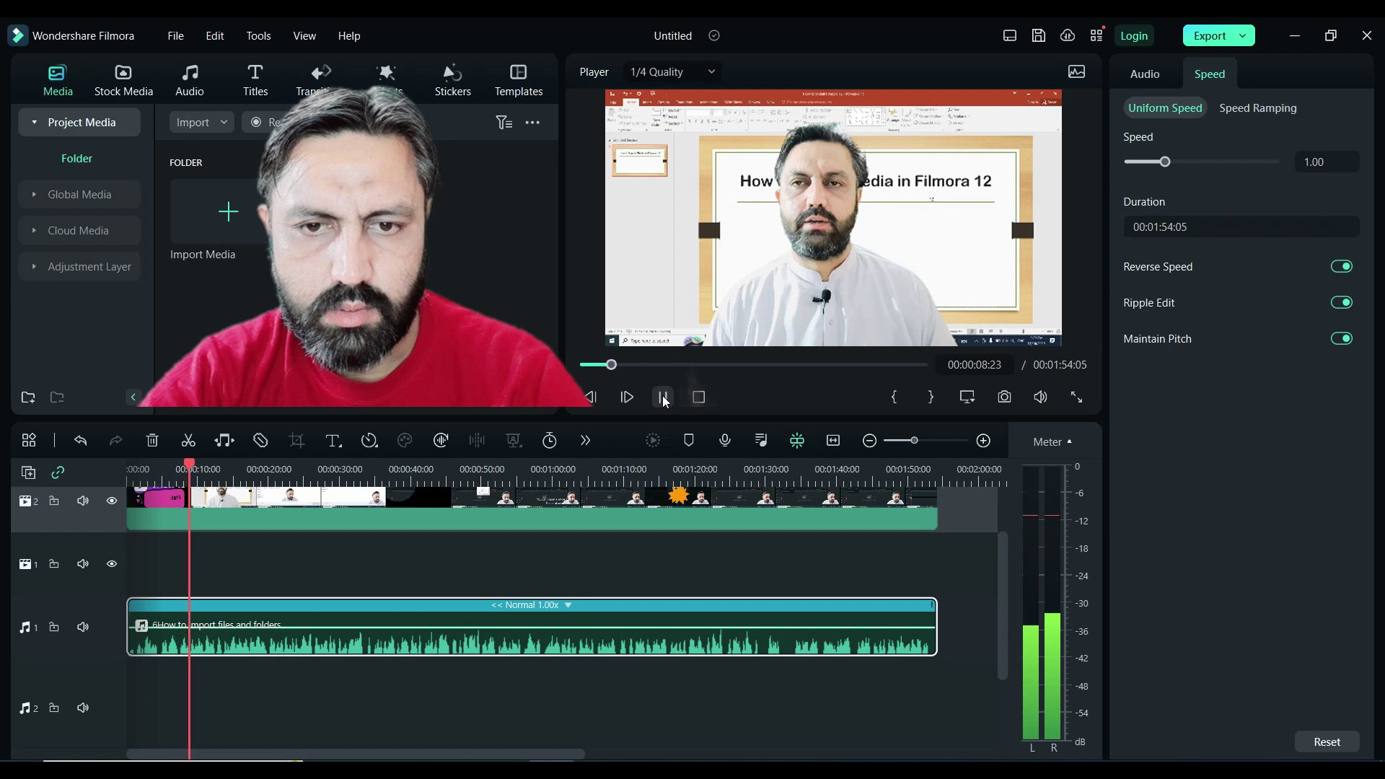
{"action": "left_click", "coordinate": [664, 398]}
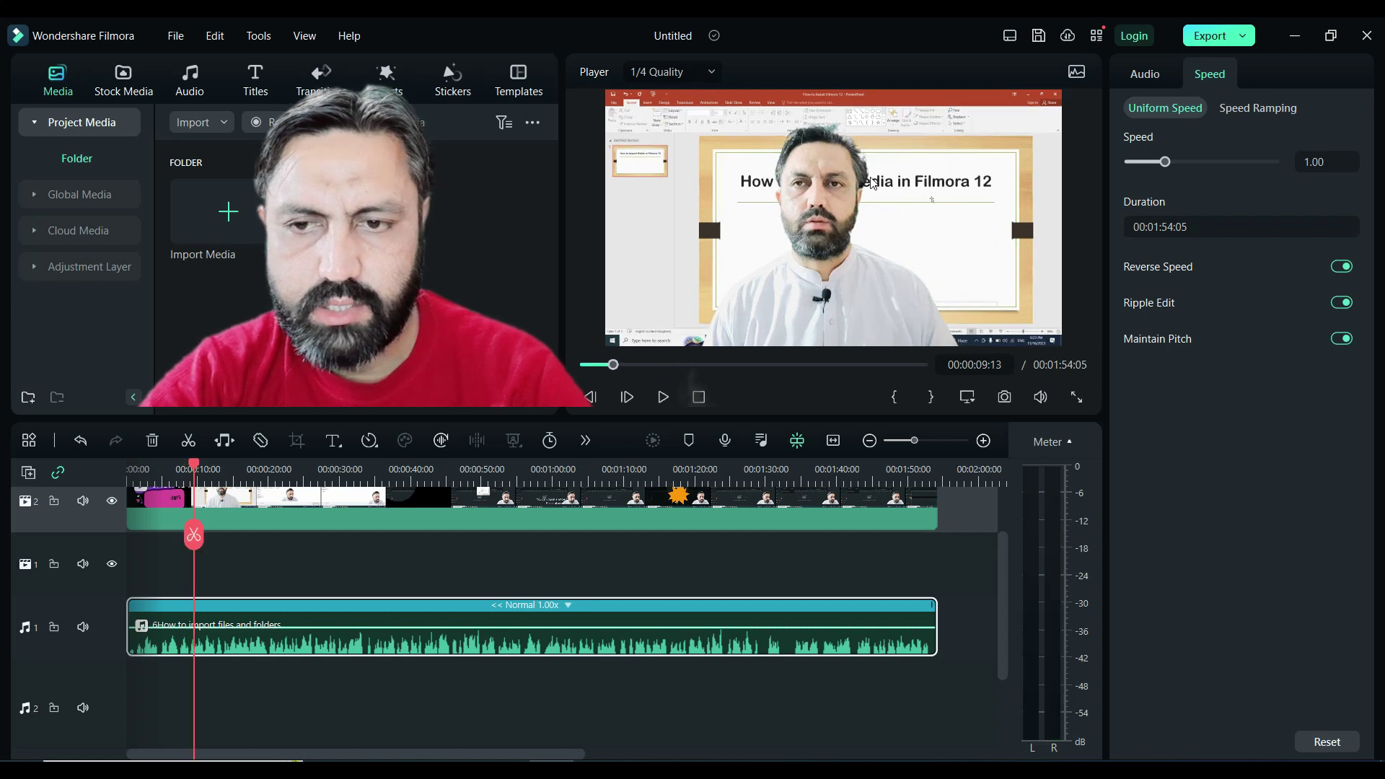
Disable Reverse Speed on the audio clip and preview its forward playback.
{"action": "left_click", "coordinate": [1340, 267]}
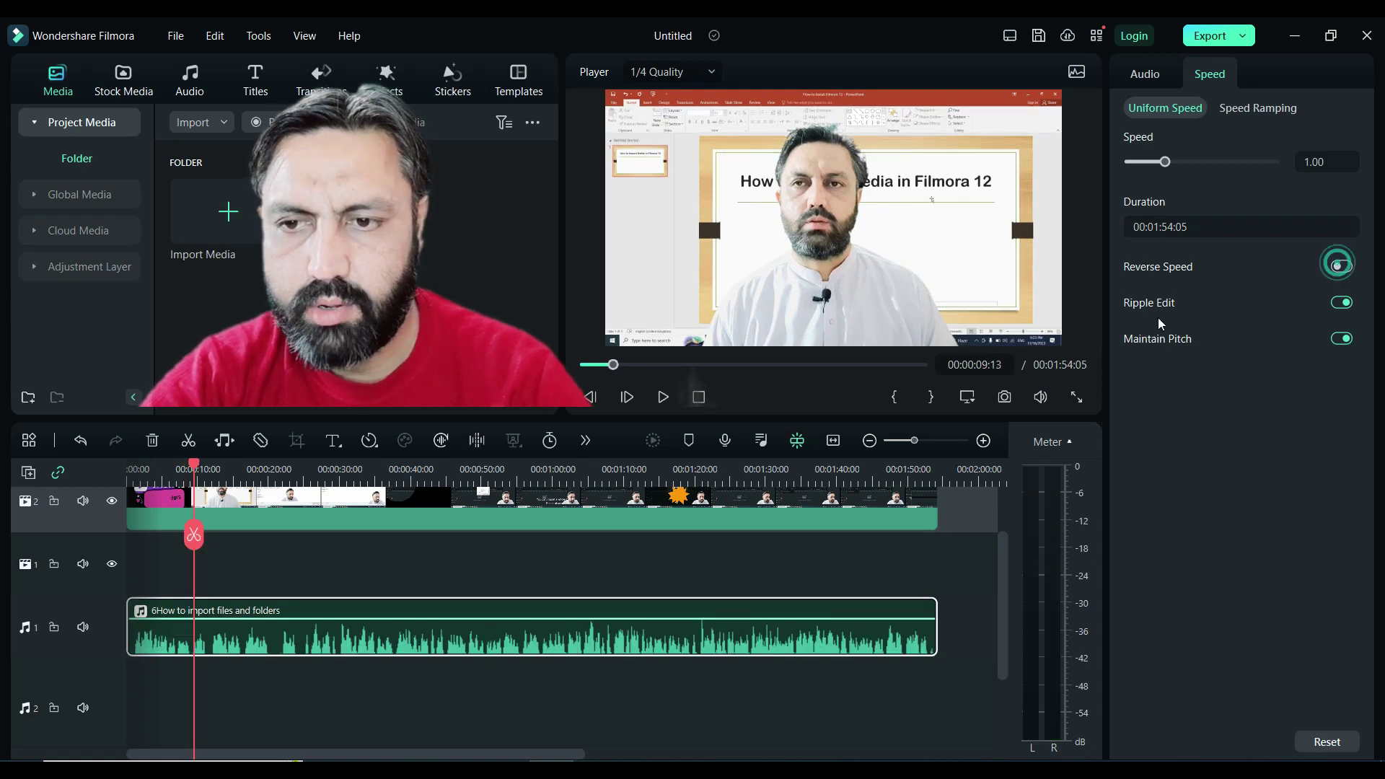
{"action": "left_click", "coordinate": [664, 397]}
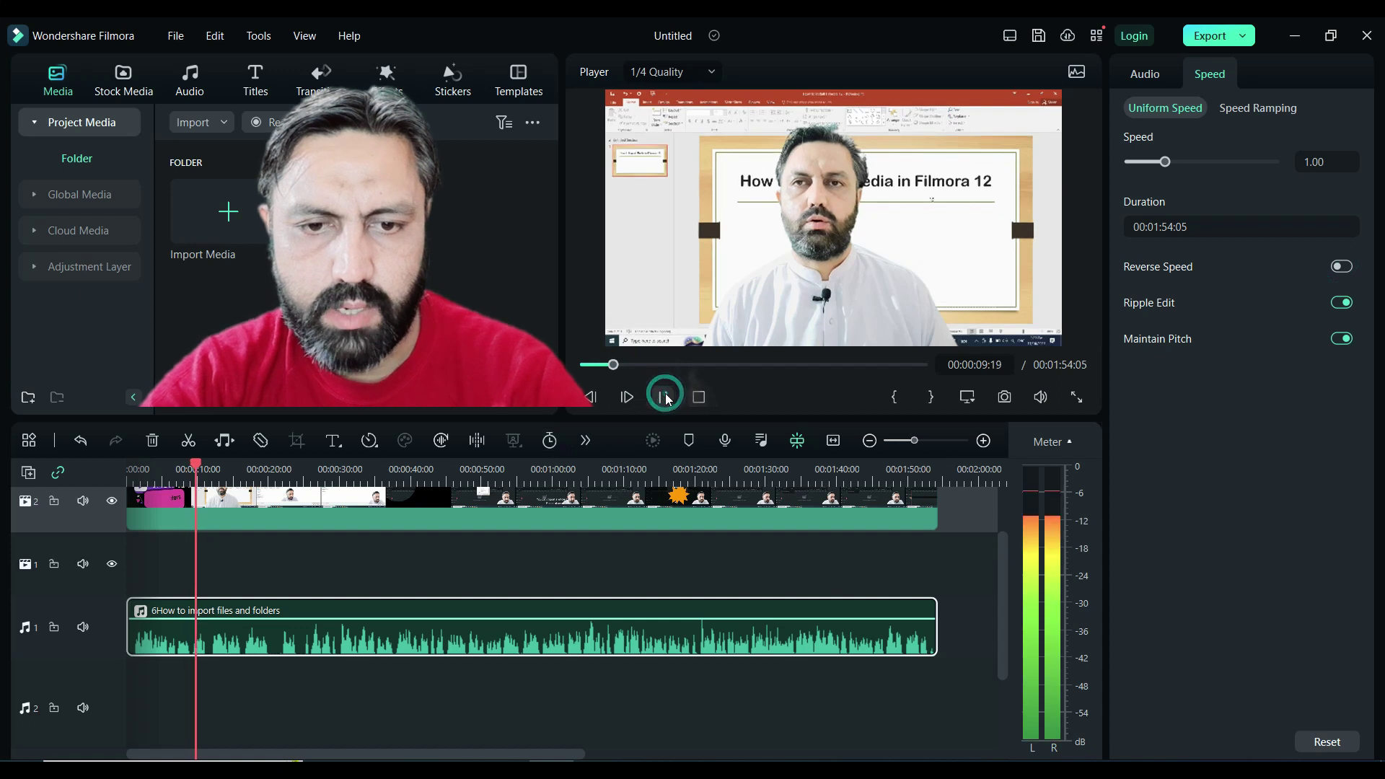
{"action": "left_click", "coordinate": [664, 398]}
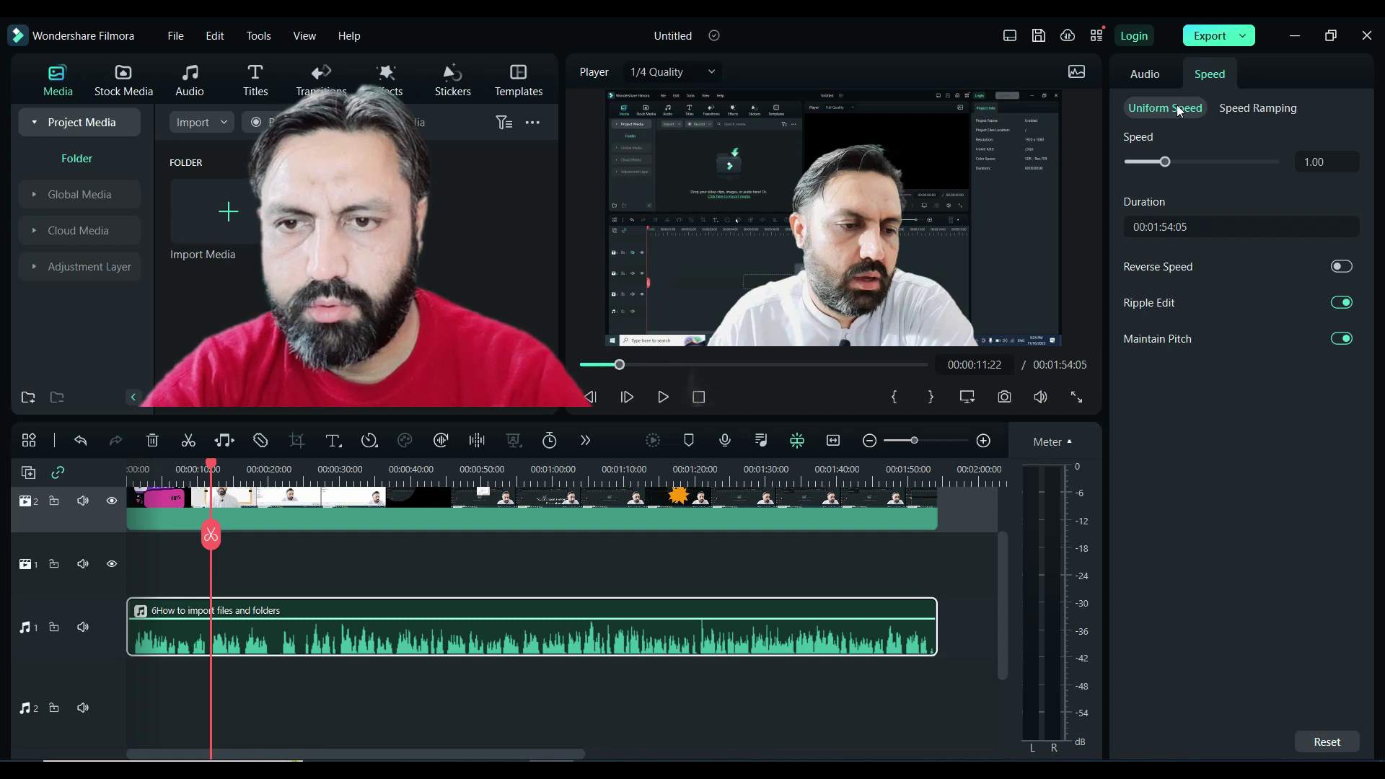
Apply the Flash out speed ramp to the audio clip and reshape its curve points to about 10x and 0.44x.
{"action": "left_click", "coordinate": [1250, 107]}
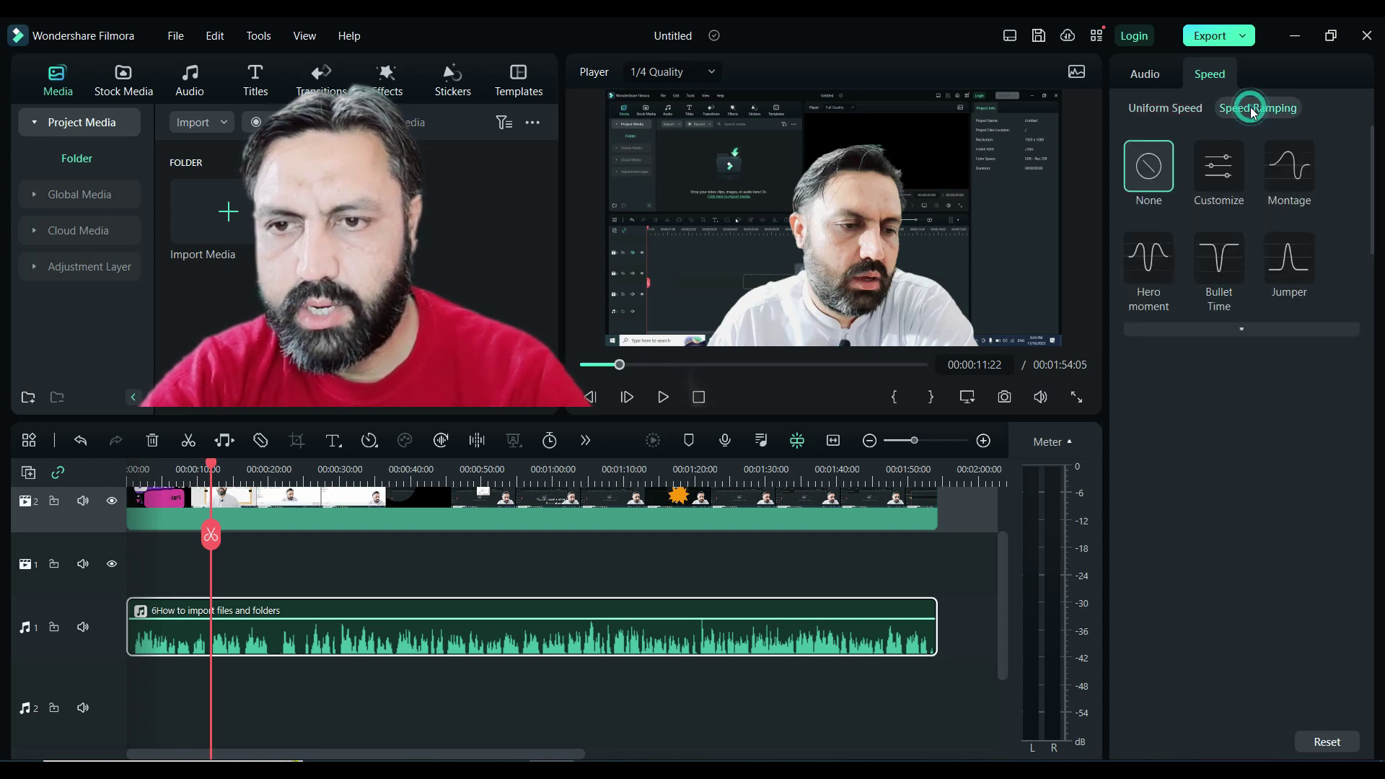
{"action": "left_click", "coordinate": [1261, 330]}
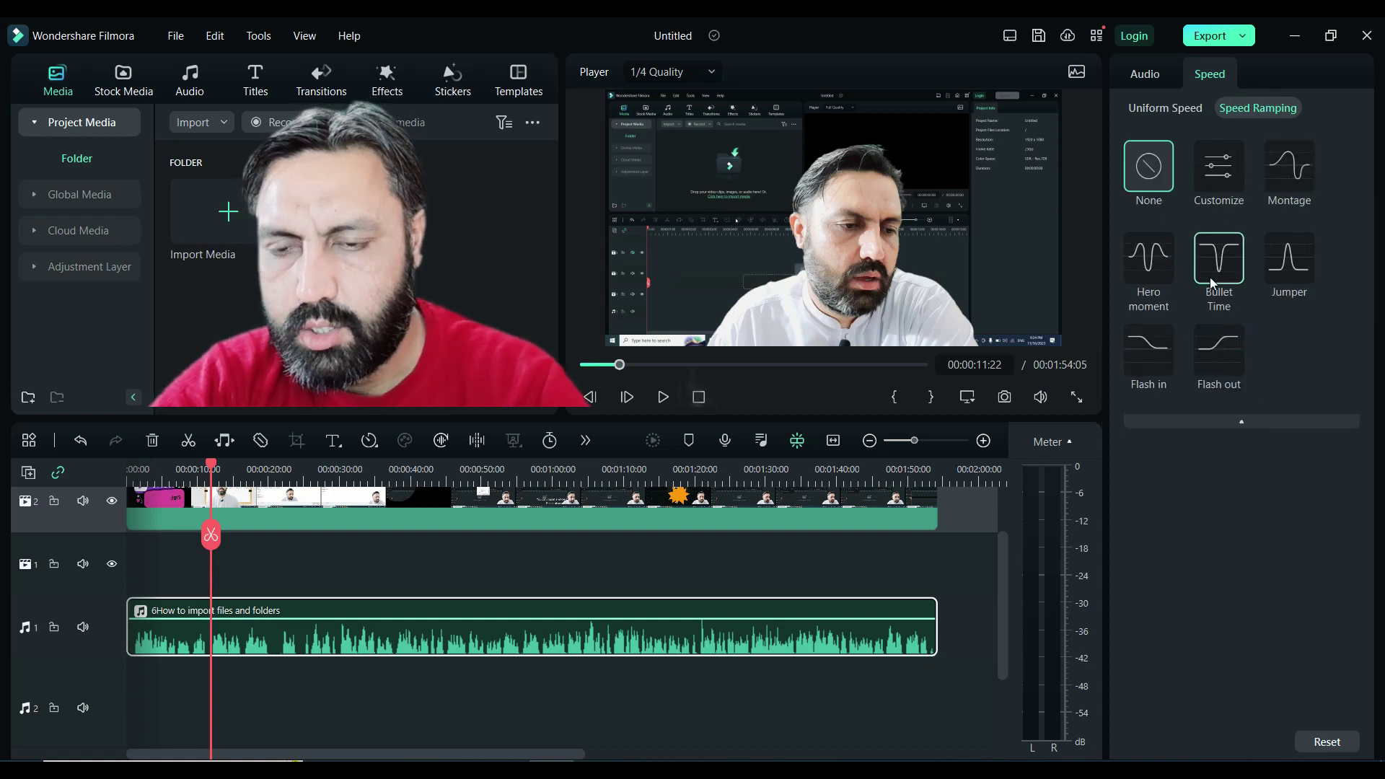
{"action": "left_click", "coordinate": [1216, 370]}
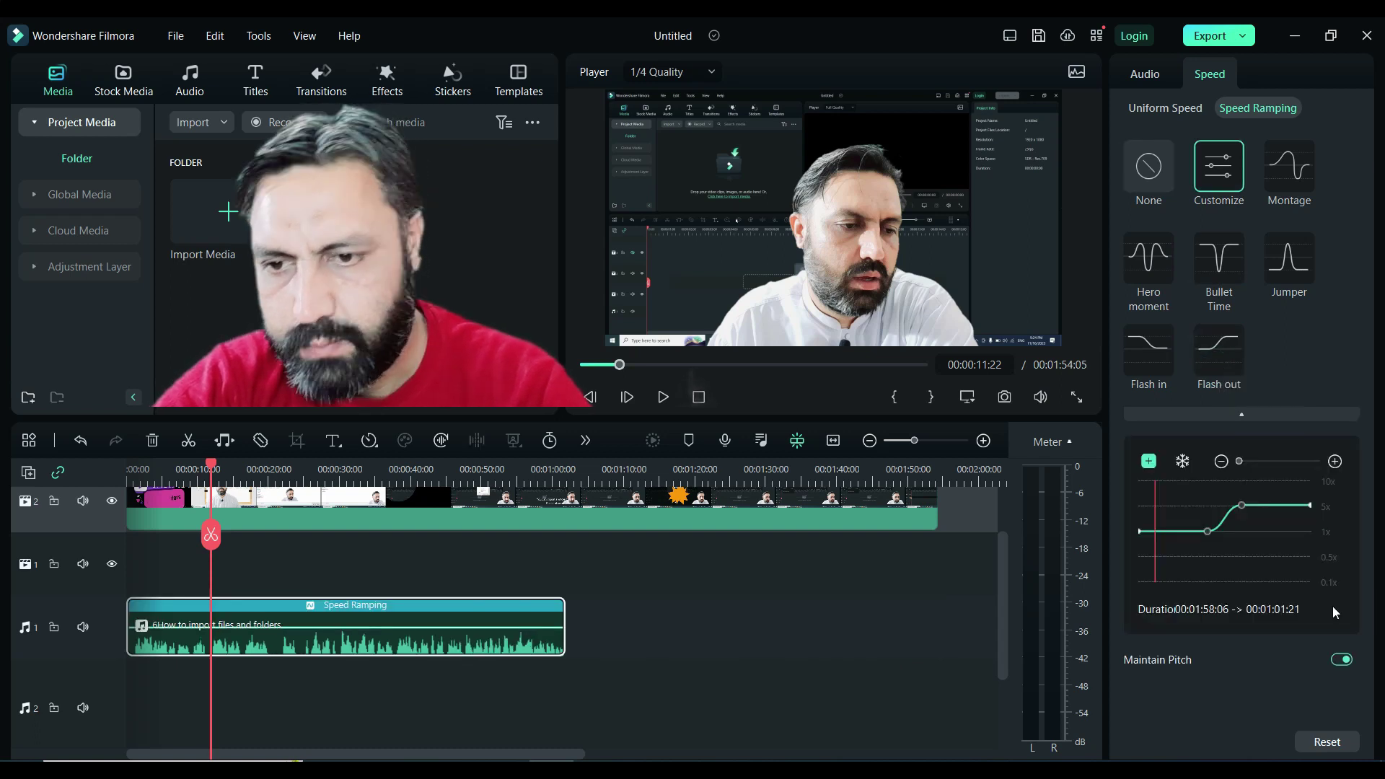
{"action": "left_click_drag", "start_coordinate": [1283, 505], "coordinate": [1238, 482]}
{"action": "left_click_drag", "start_coordinate": [1206, 531], "coordinate": [1204, 560]}
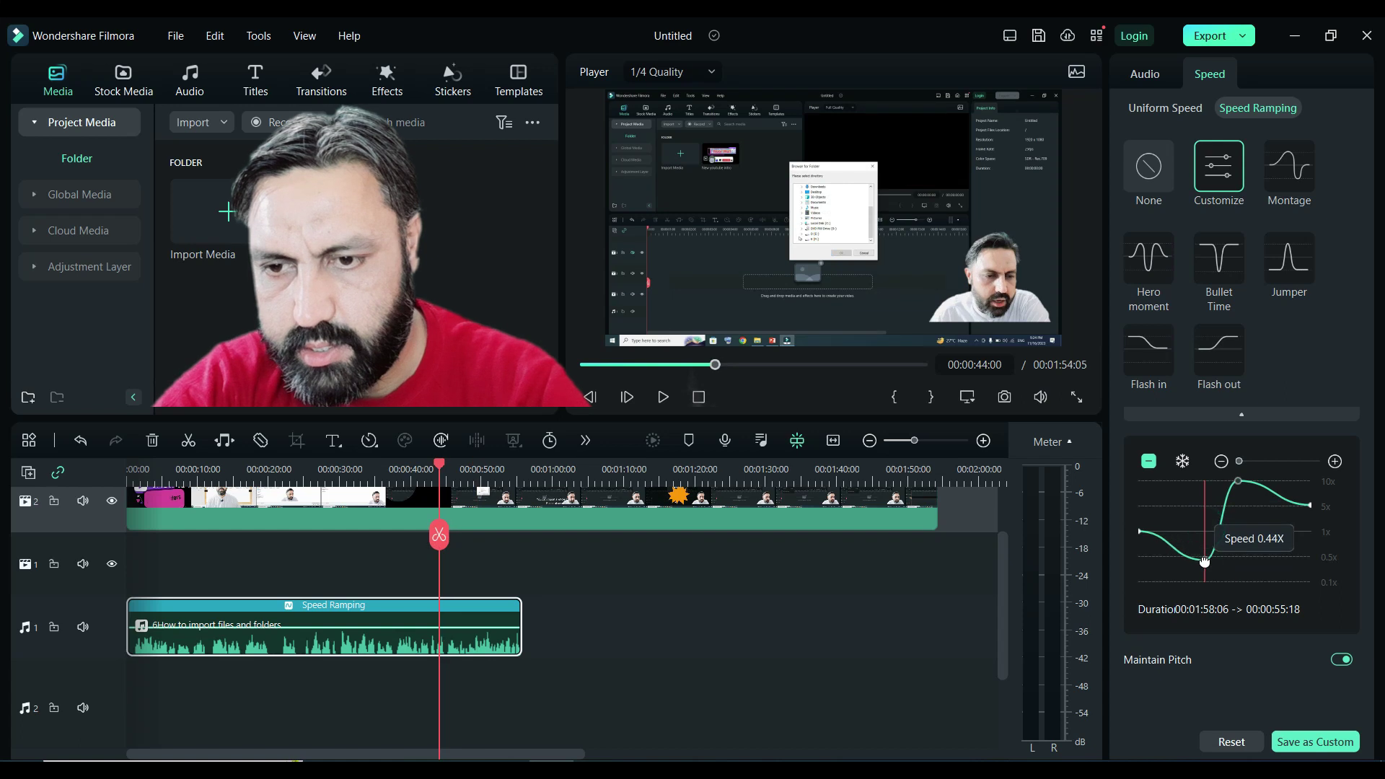
Add an 11-second freeze frame at the low curve point and raise that point to about 1x speed.
{"action": "left_click", "coordinate": [1182, 461]}
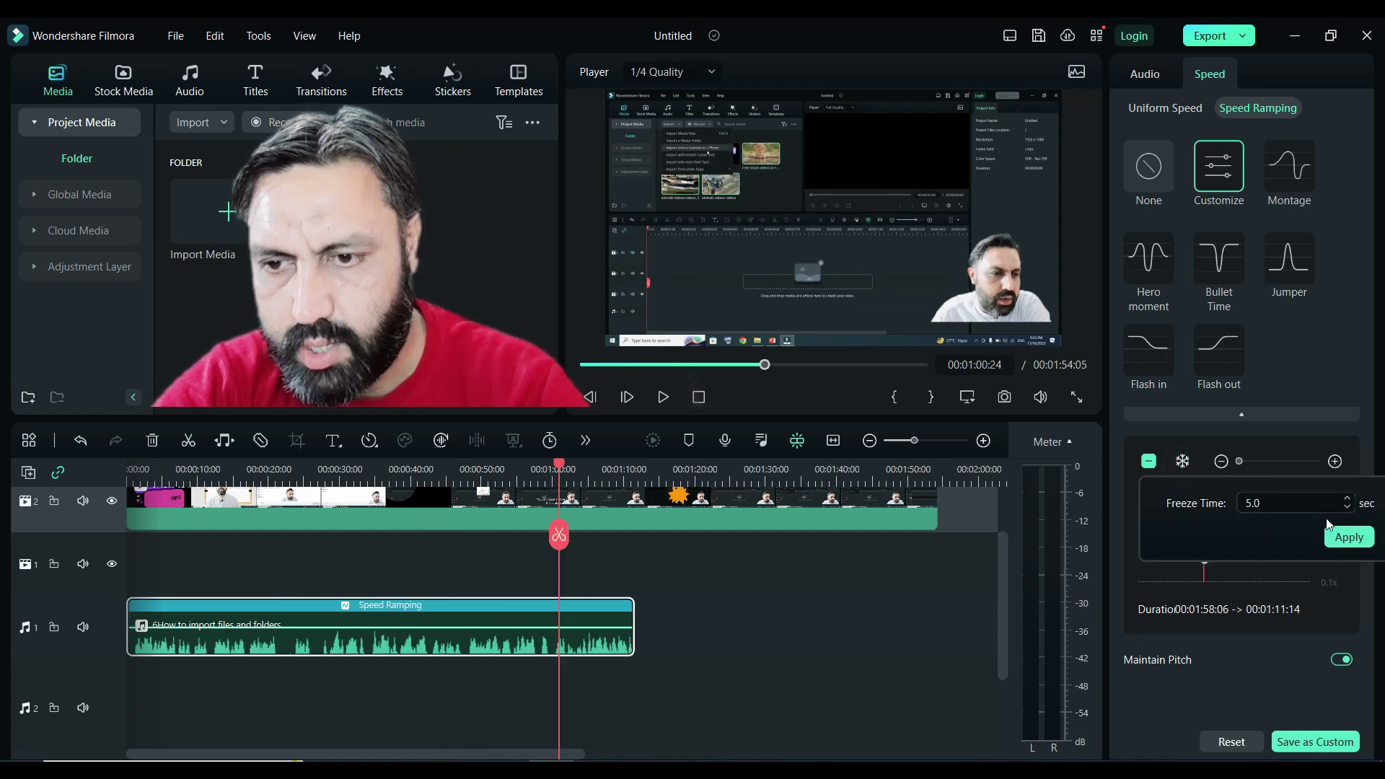
{"action": "left_click", "coordinate": [1347, 499]}
{"action": "left_click", "coordinate": [1347, 500]}
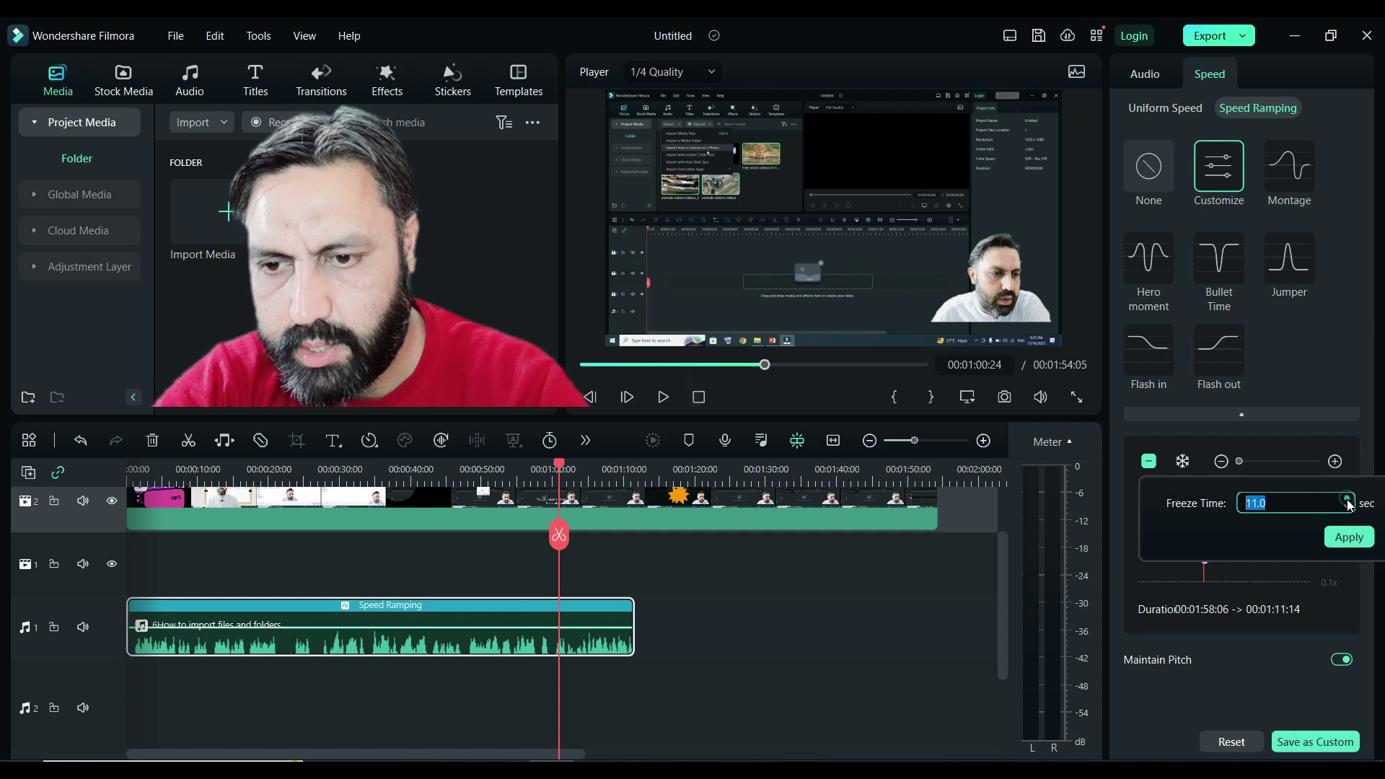
{"action": "left_click", "coordinate": [1348, 537]}
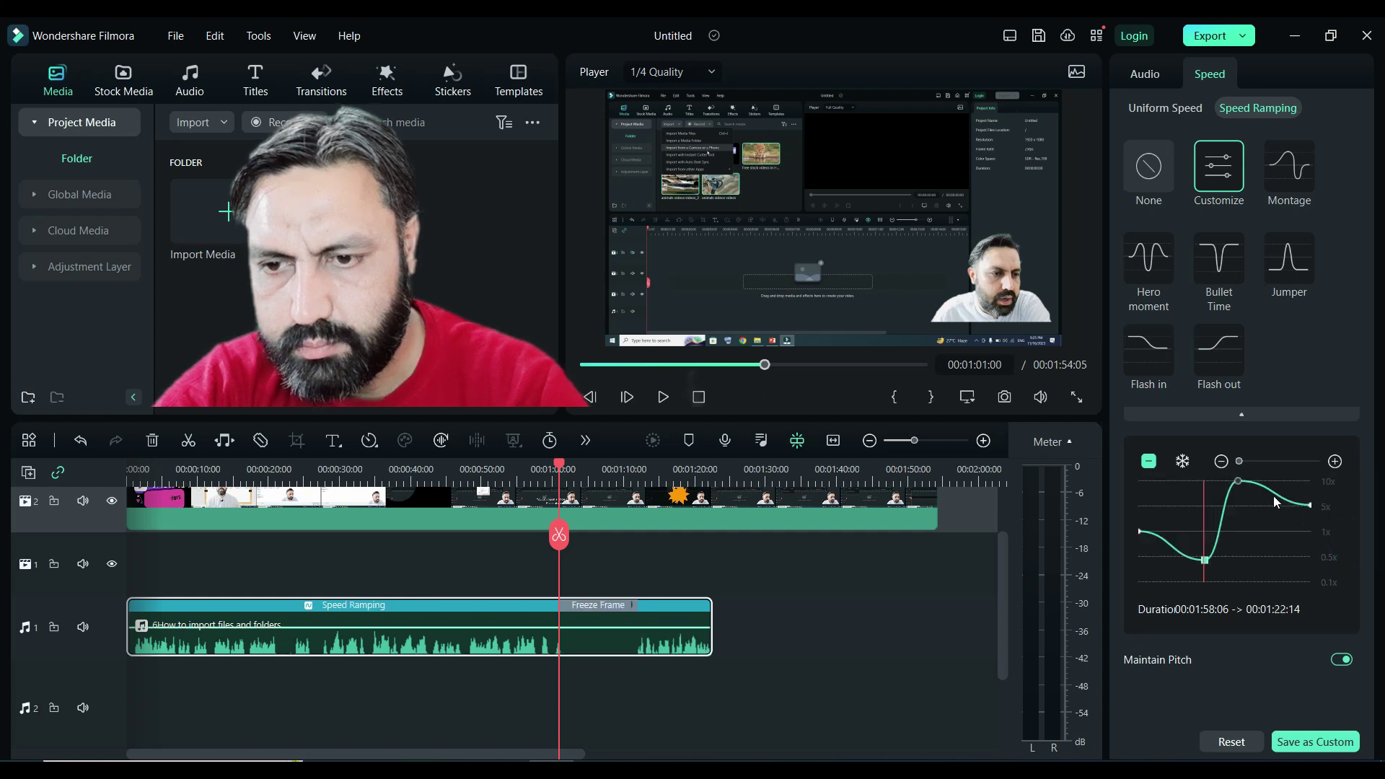
{"action": "left_click_drag", "start_coordinate": [1204, 559], "coordinate": [1195, 528]}
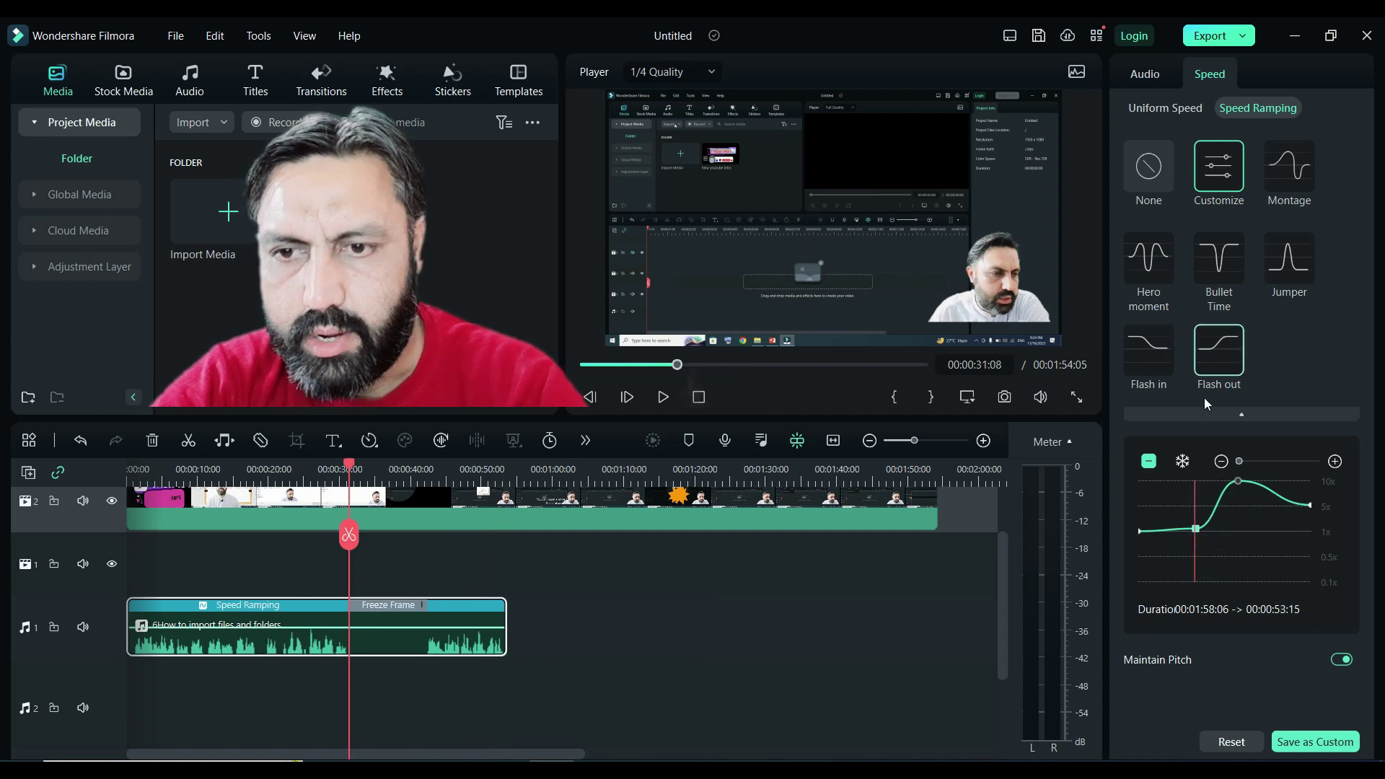
Try the Flash out, Jumper, Bullet Time, Hero moment and Montage speed ramps on the audio clip.
{"action": "left_click", "coordinate": [1215, 345]}
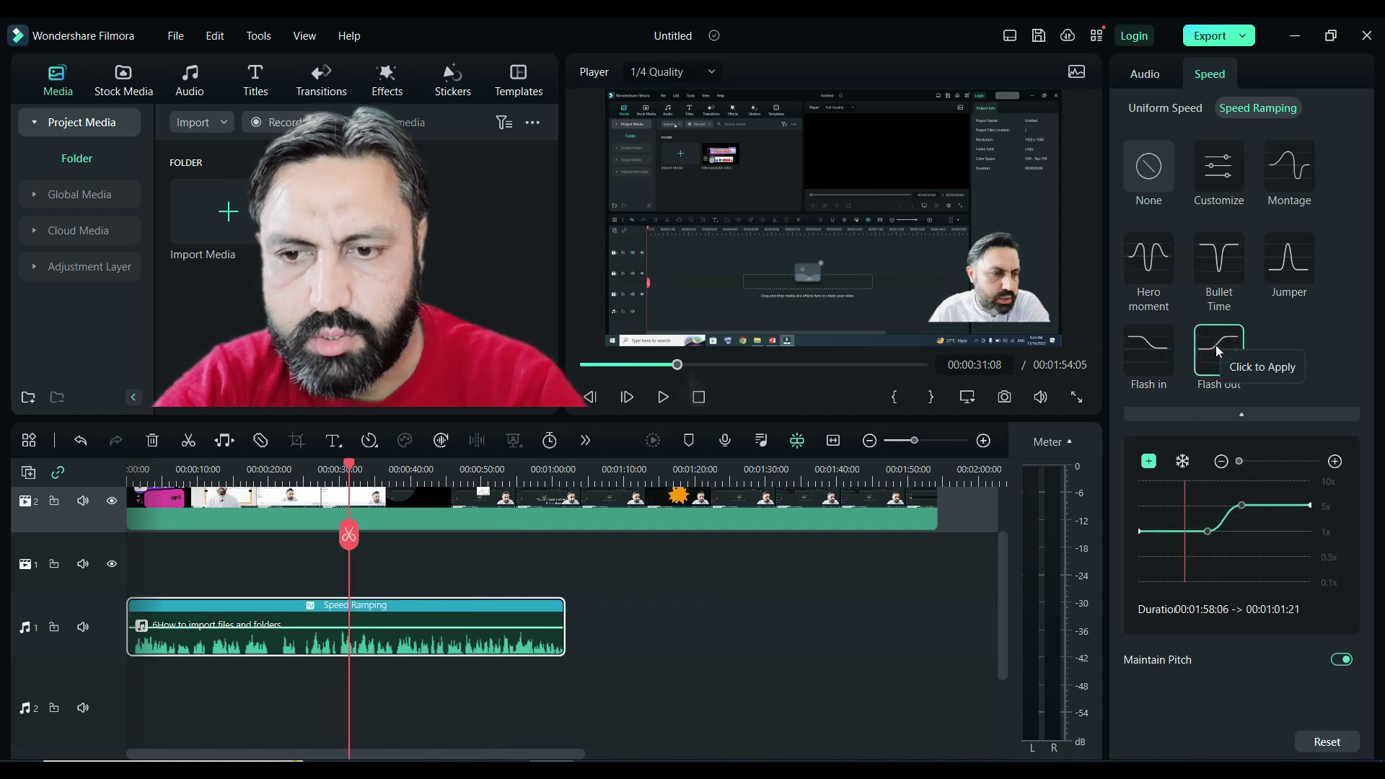
{"action": "left_click", "coordinate": [1289, 258]}
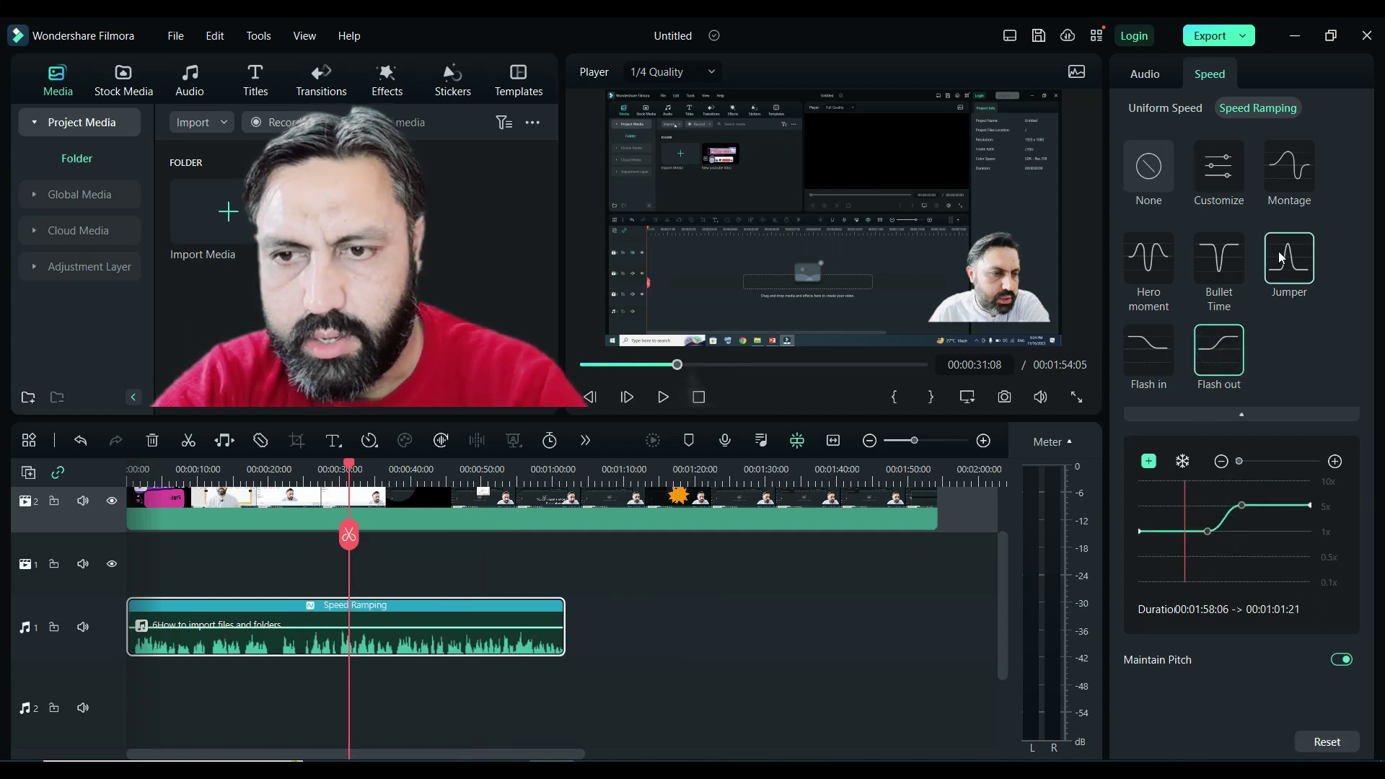
{"action": "left_click", "coordinate": [1218, 267]}
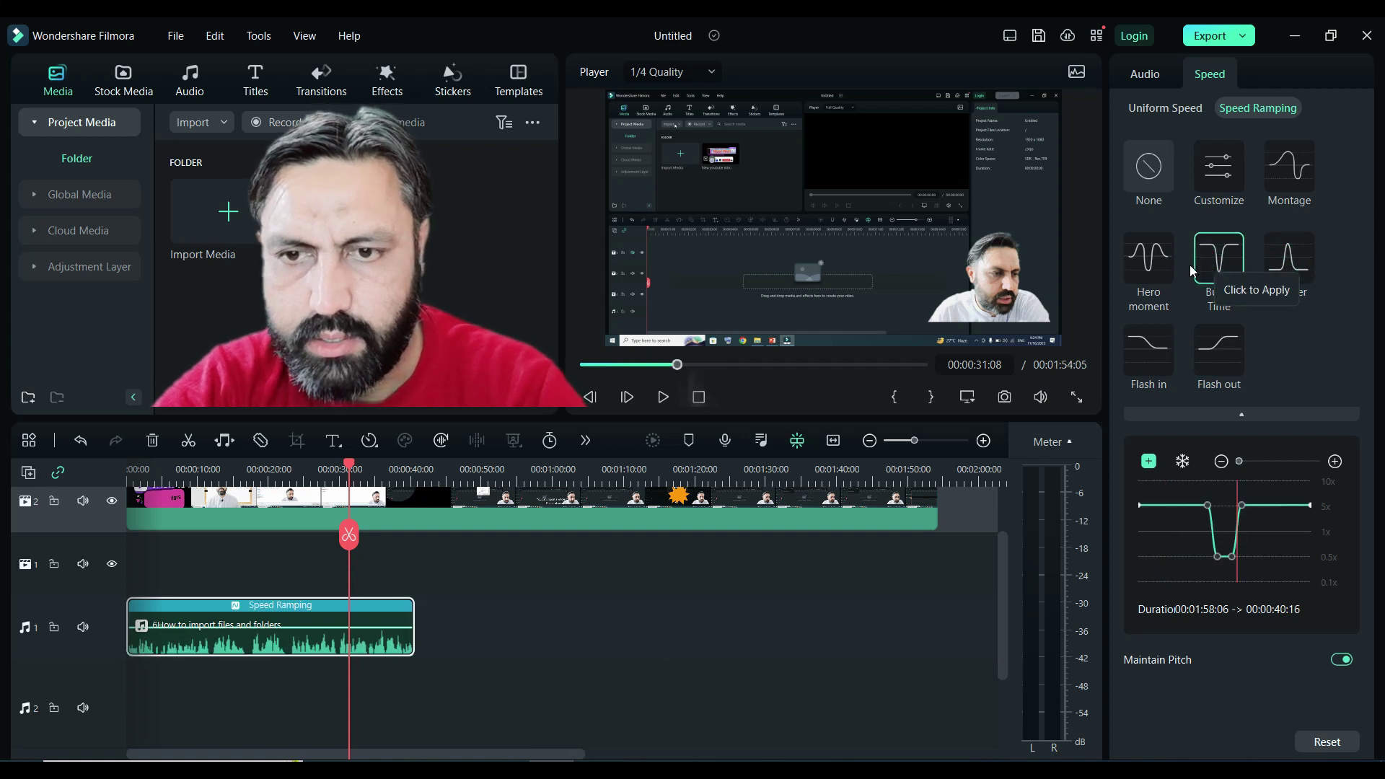
{"action": "left_click", "coordinate": [1147, 260]}
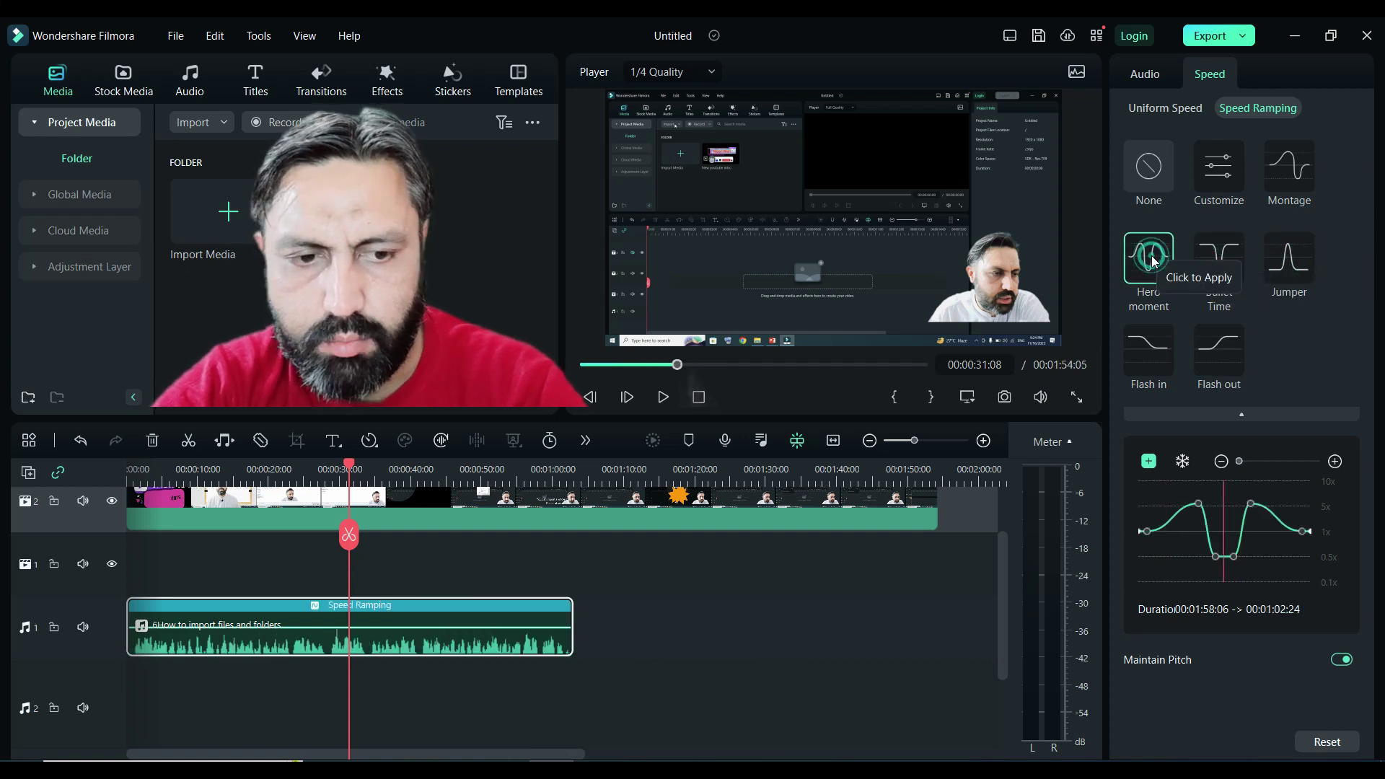
{"action": "left_click", "coordinate": [1287, 188]}
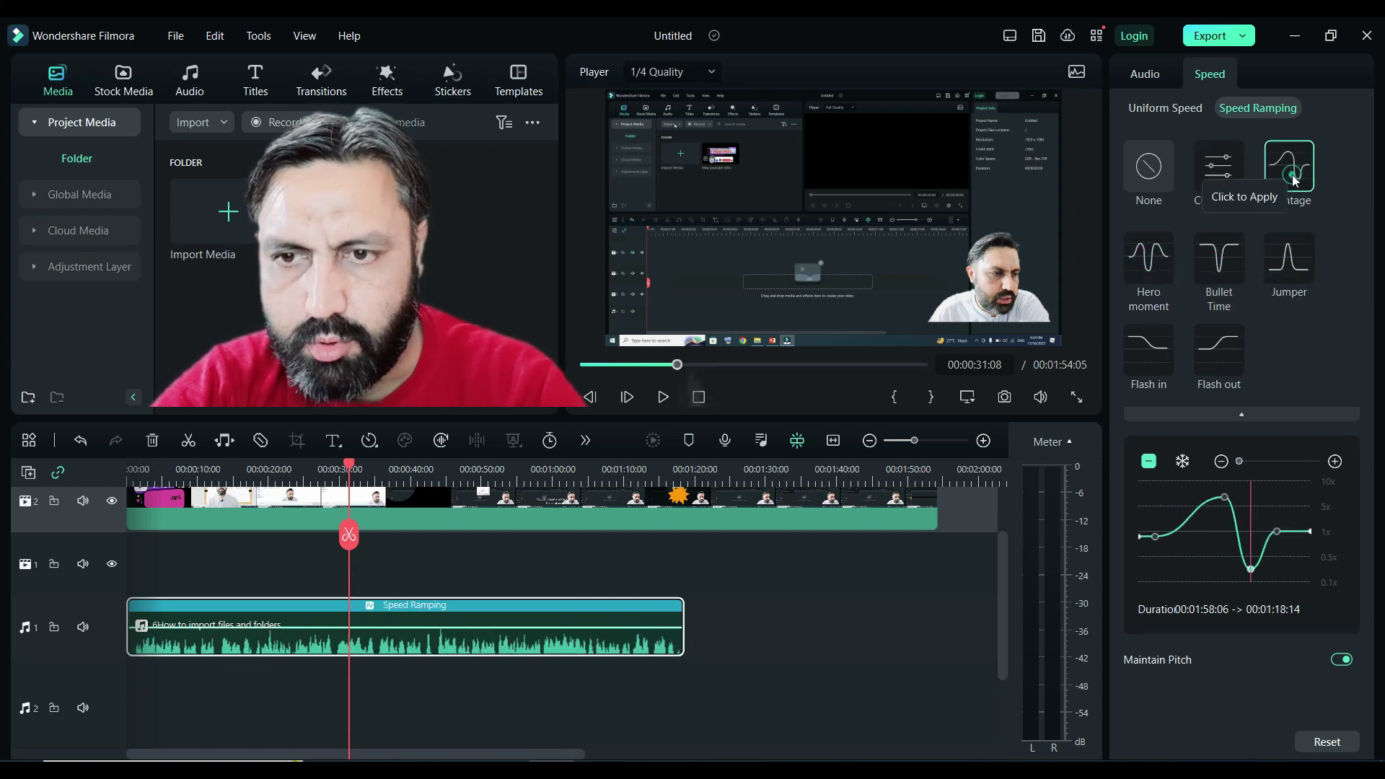
Shape a Customize speed ramp with two peaks near 5x and a dip near 0.5x, and save it as Preset1.
{"action": "left_click", "coordinate": [1203, 182]}
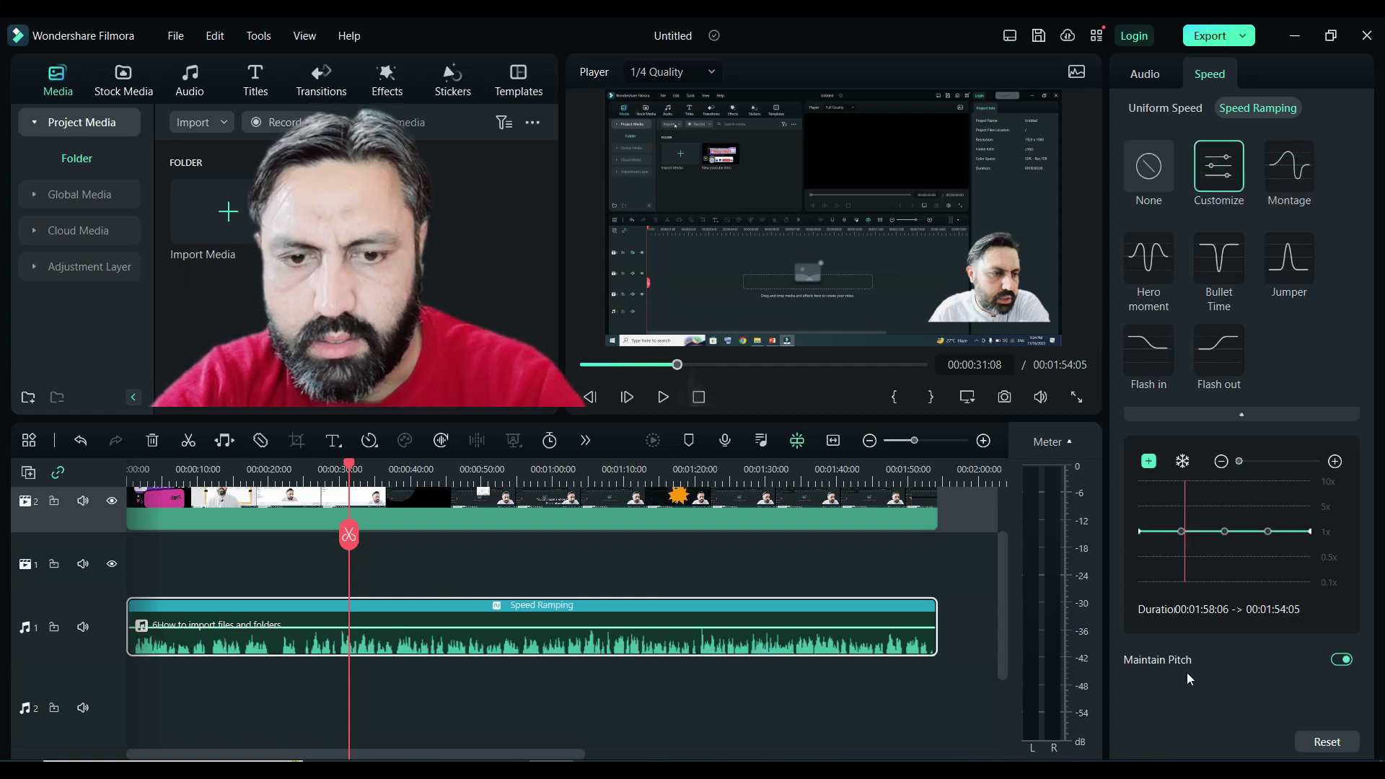
{"action": "left_click_drag", "start_coordinate": [1180, 533], "coordinate": [1265, 511]}
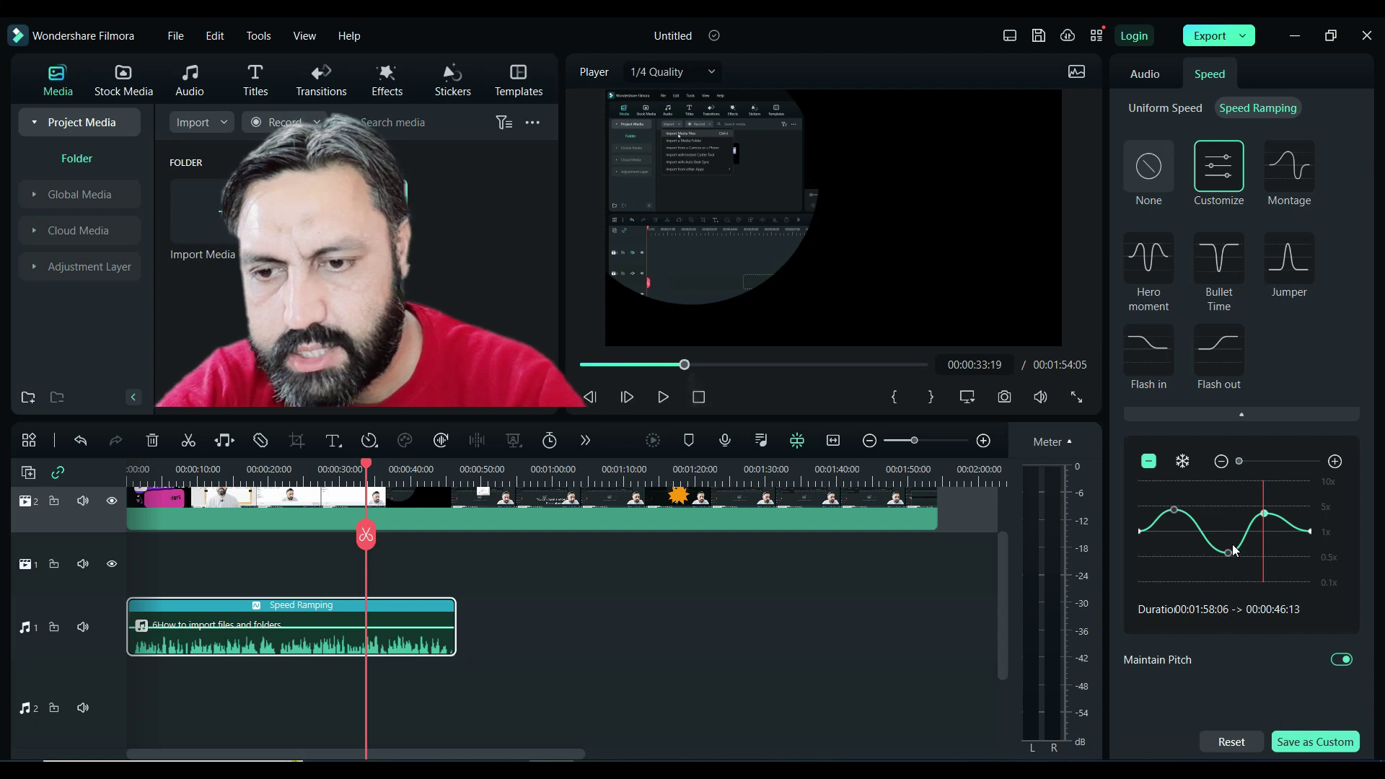
{"action": "left_click", "coordinate": [1316, 741]}
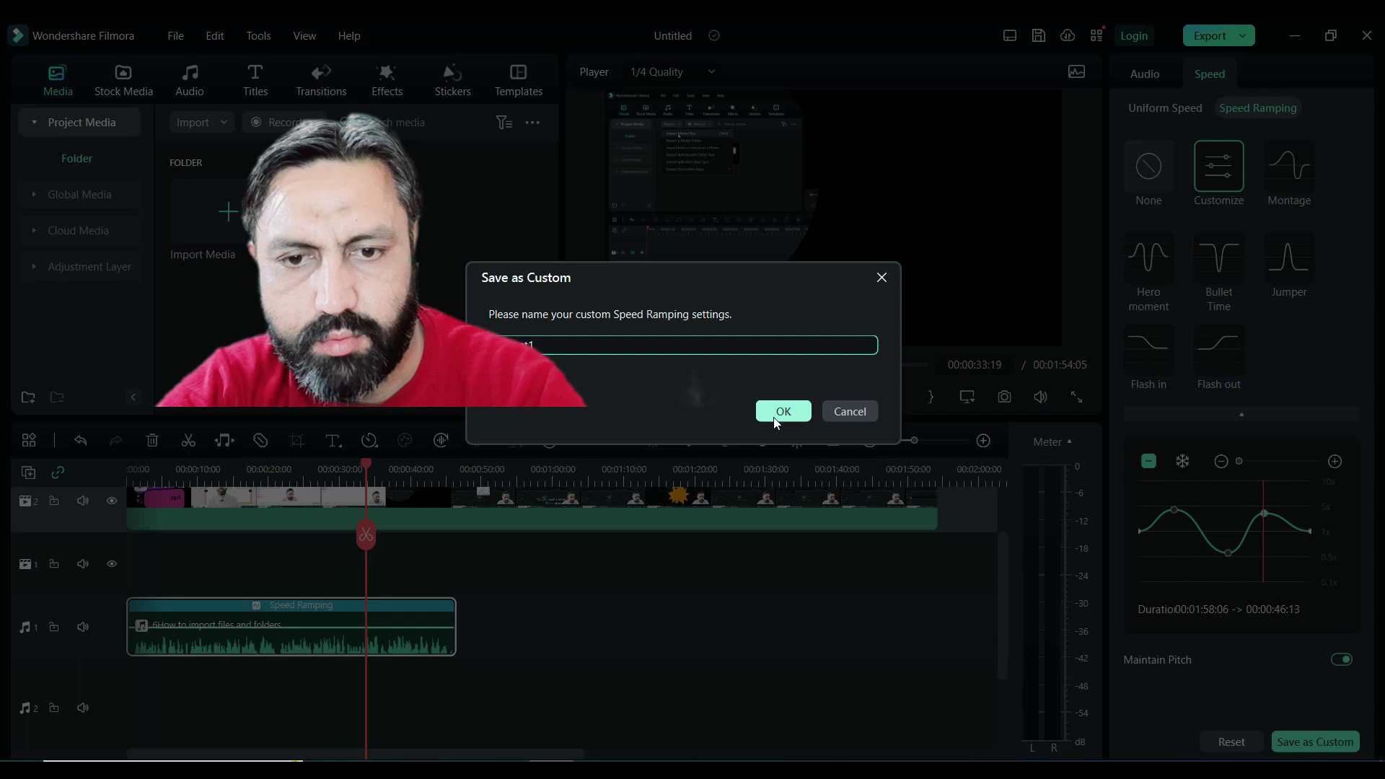
{"action": "left_click", "coordinate": [783, 412]}
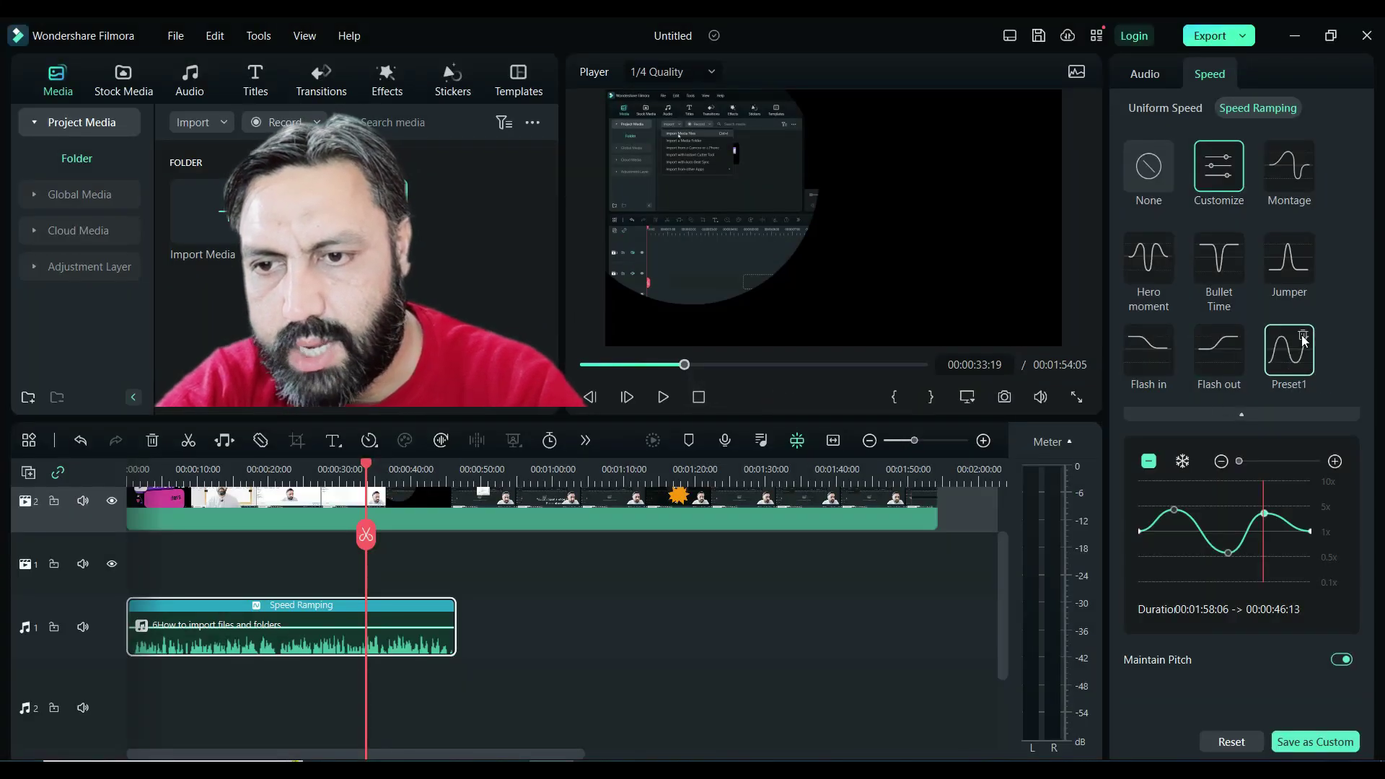
Delete the saved Preset1 speed ramp and reset the audio clip's customized speed curve.
{"action": "left_click", "coordinate": [1304, 336]}
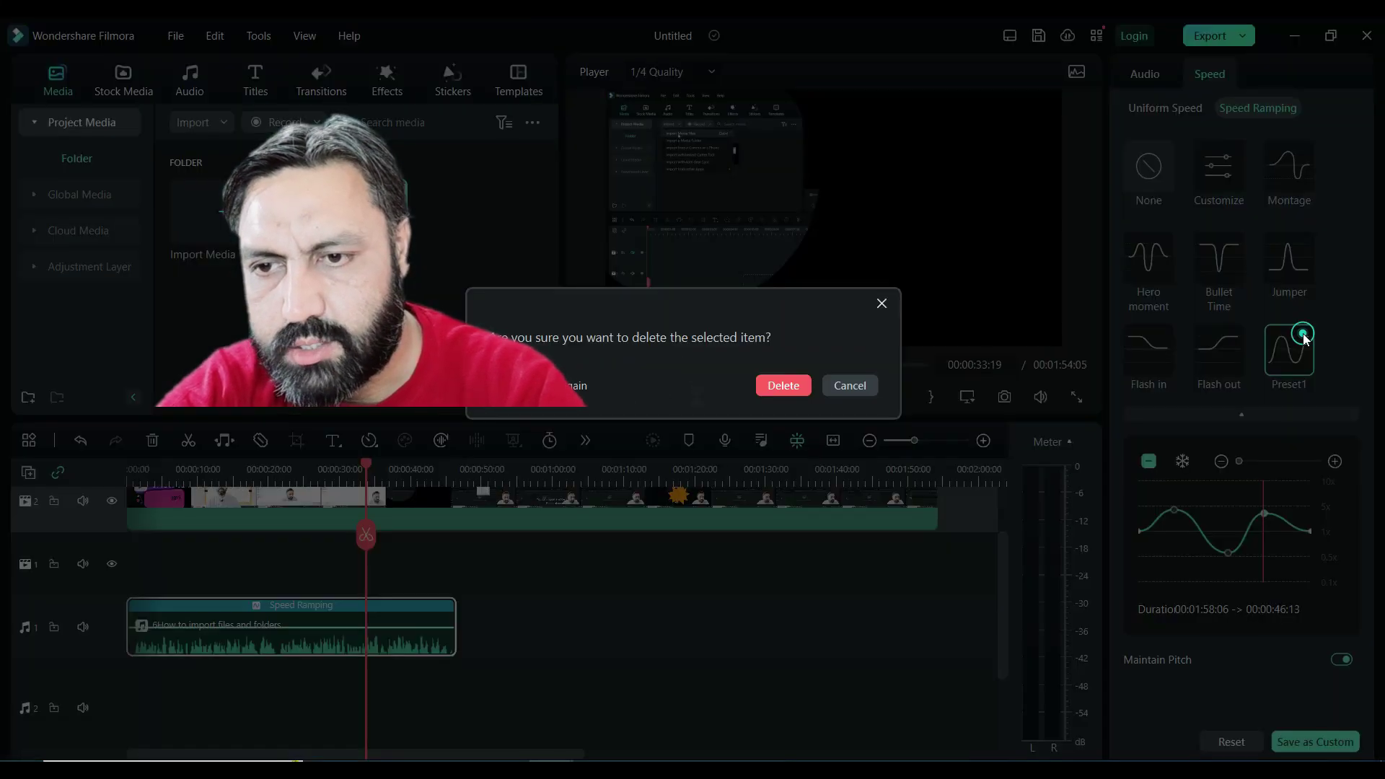
{"action": "left_click", "coordinate": [782, 385]}
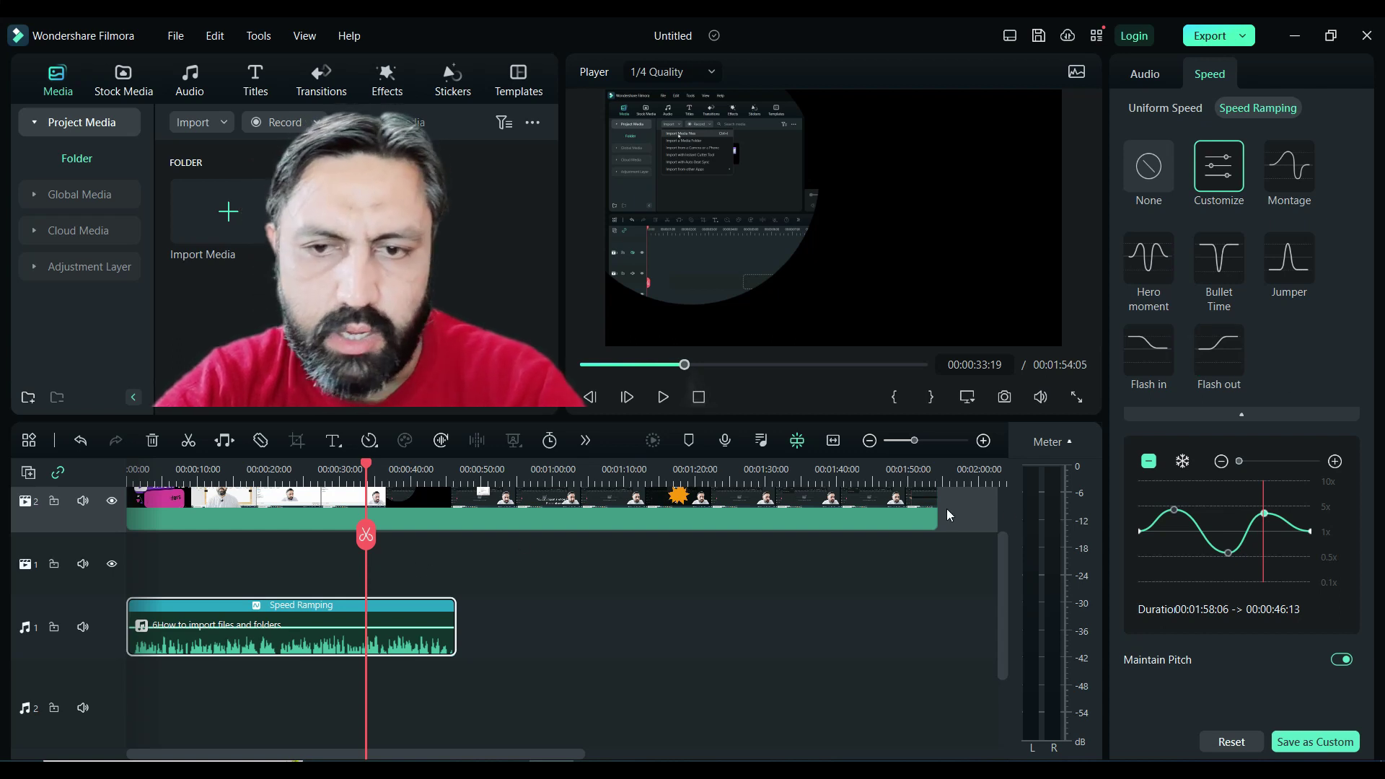
{"action": "left_click", "coordinate": [1219, 740]}
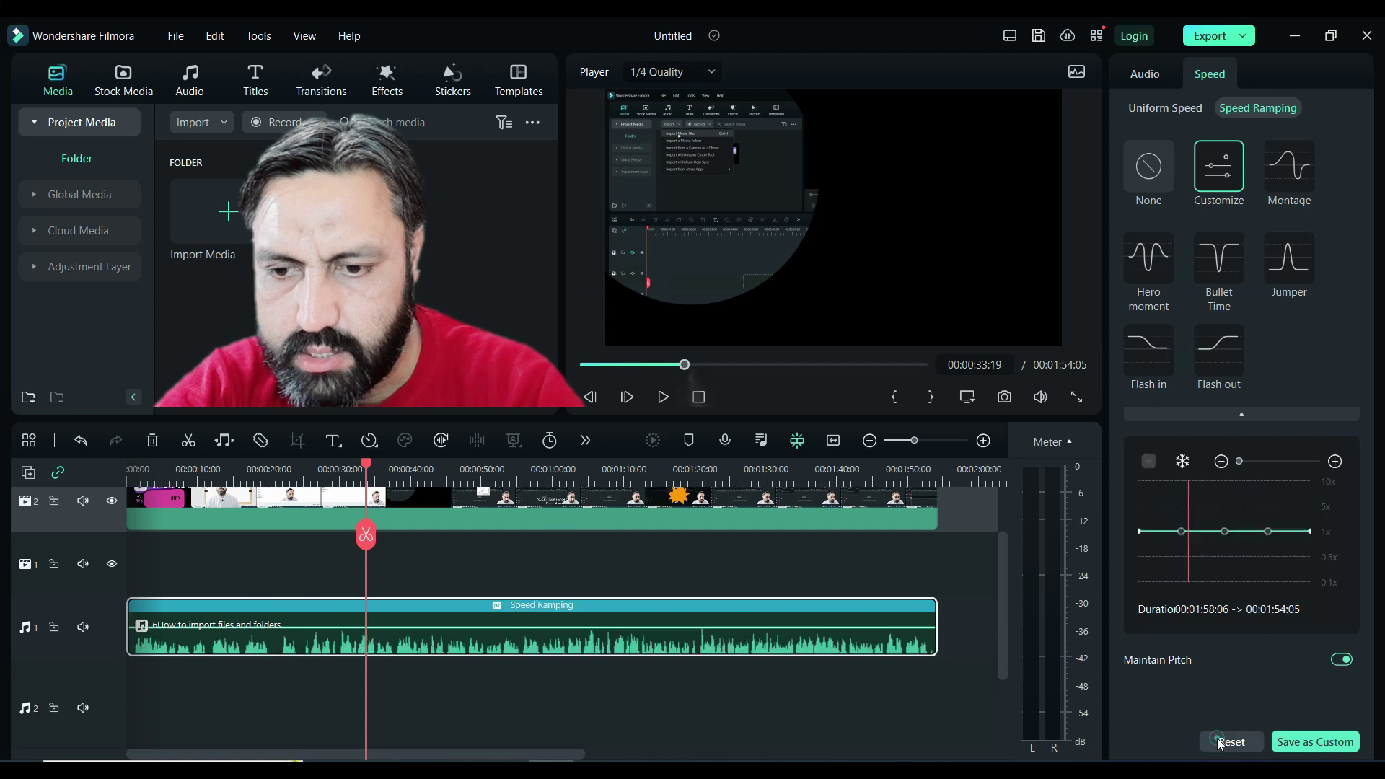
Reselect the audio clip on the timeline and open its Speed Ramping settings, followed by its Uniform Speed settings.
{"action": "left_click", "coordinate": [791, 721]}
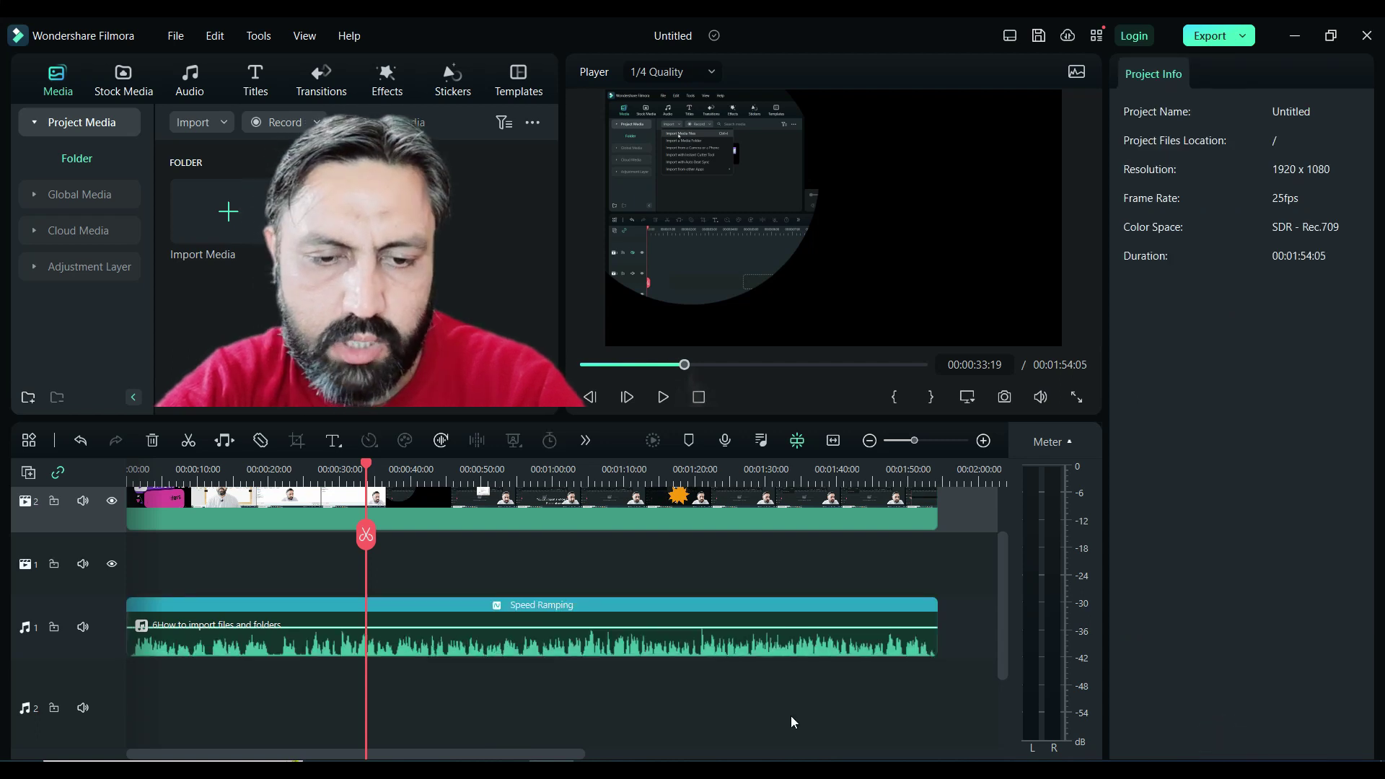
{"action": "left_click", "coordinate": [559, 642]}
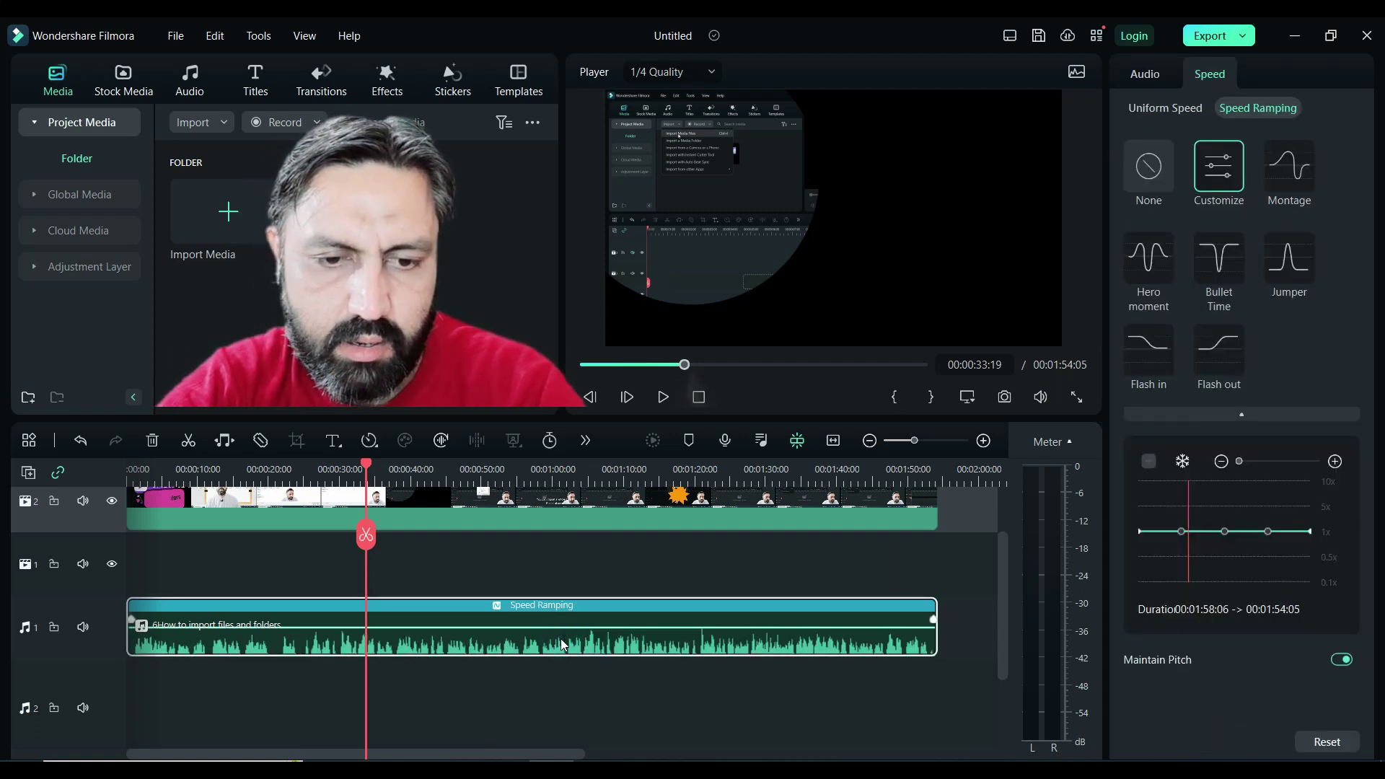
{"action": "right_click", "coordinate": [560, 639]}
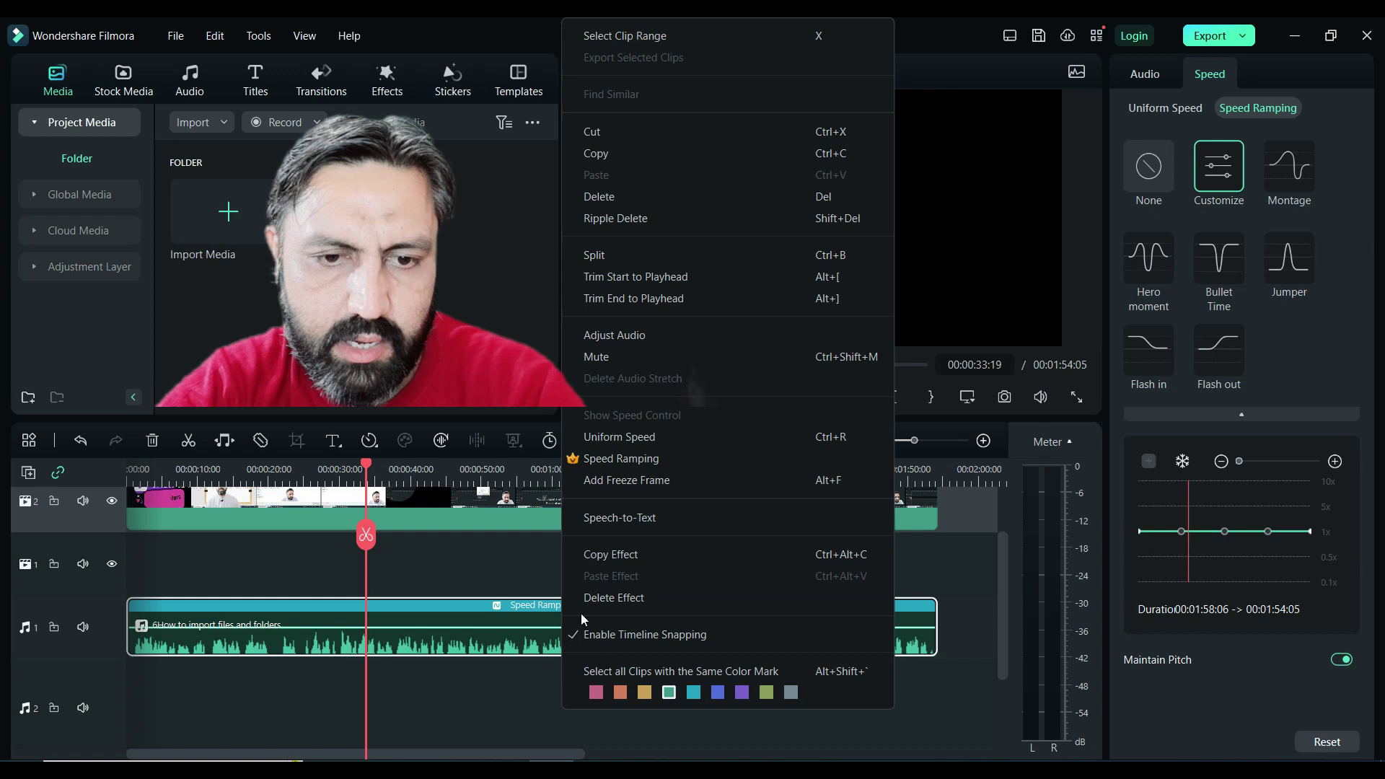
{"action": "left_click", "coordinate": [639, 463]}
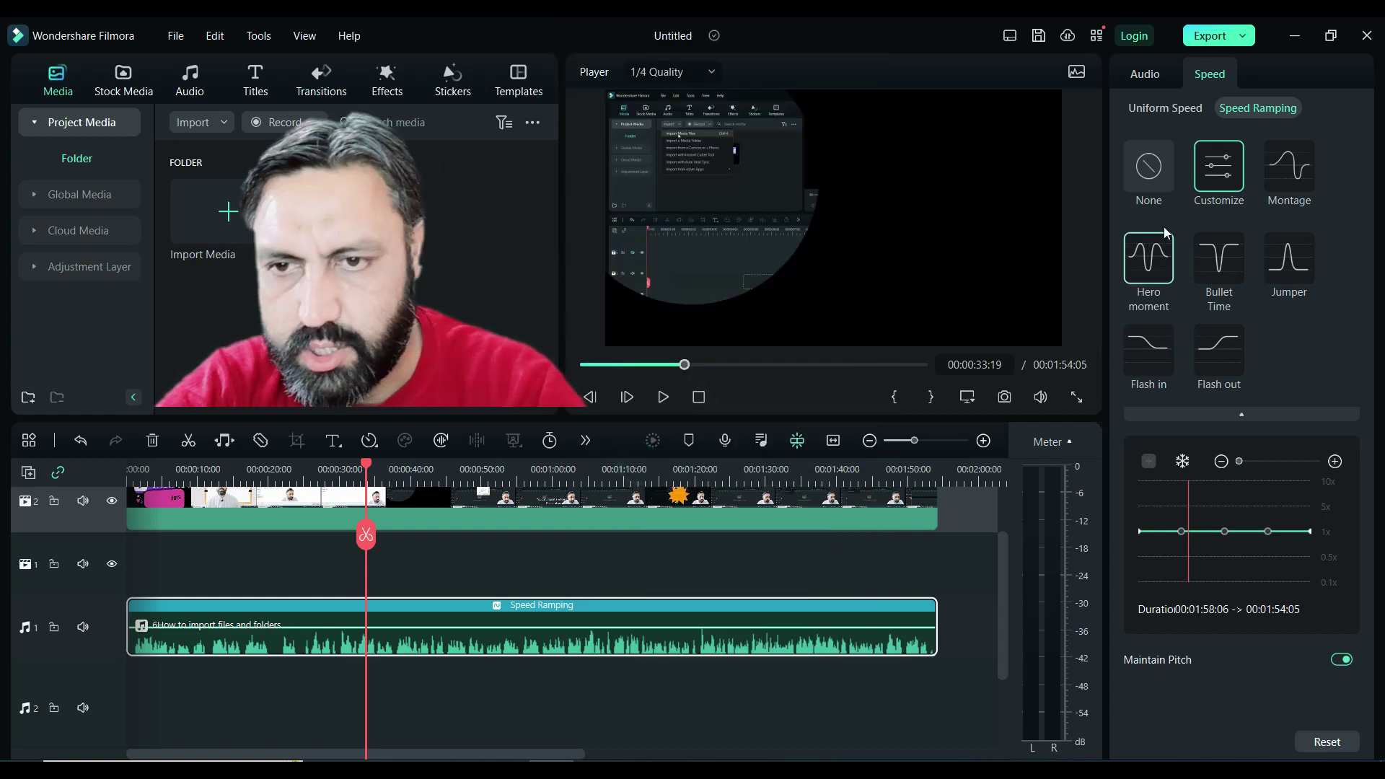
{"action": "right_click", "coordinate": [567, 640]}
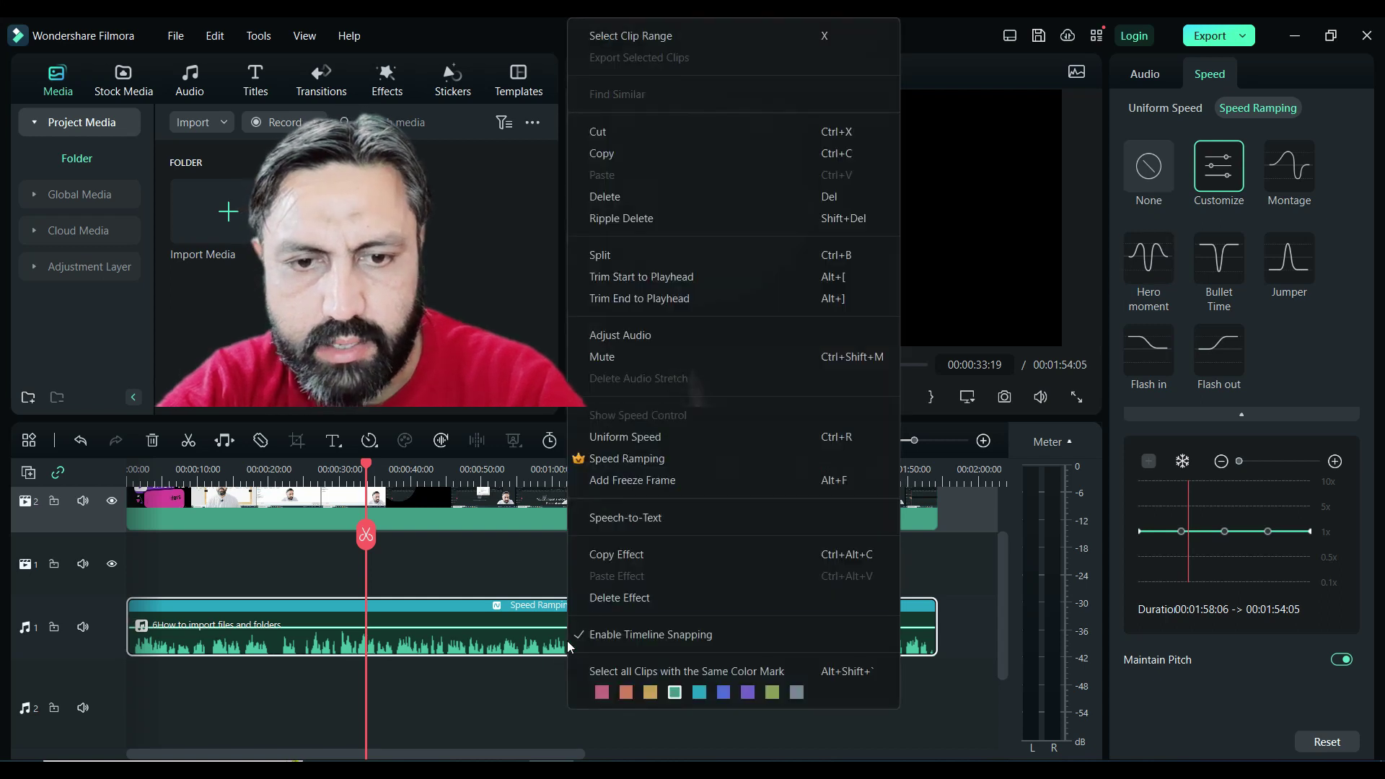
{"action": "left_click", "coordinate": [642, 440]}
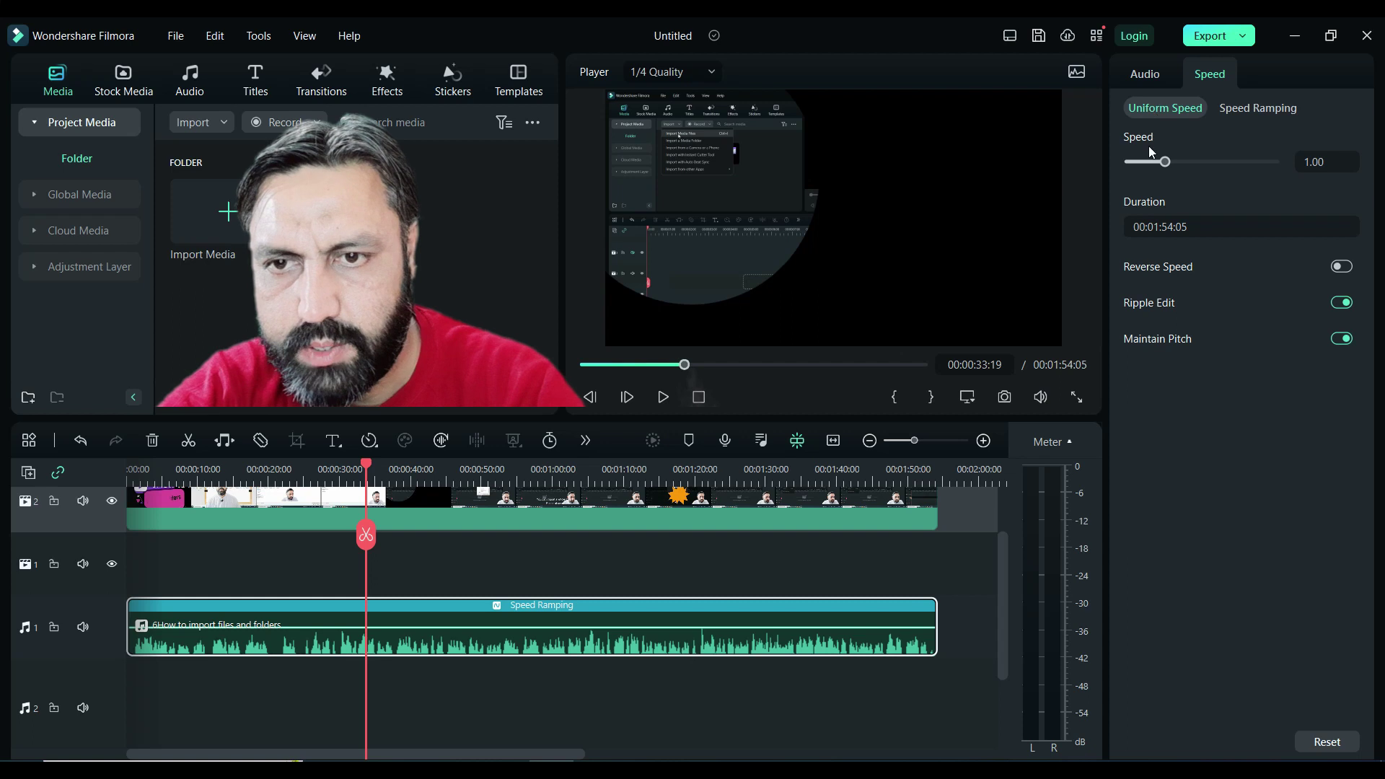